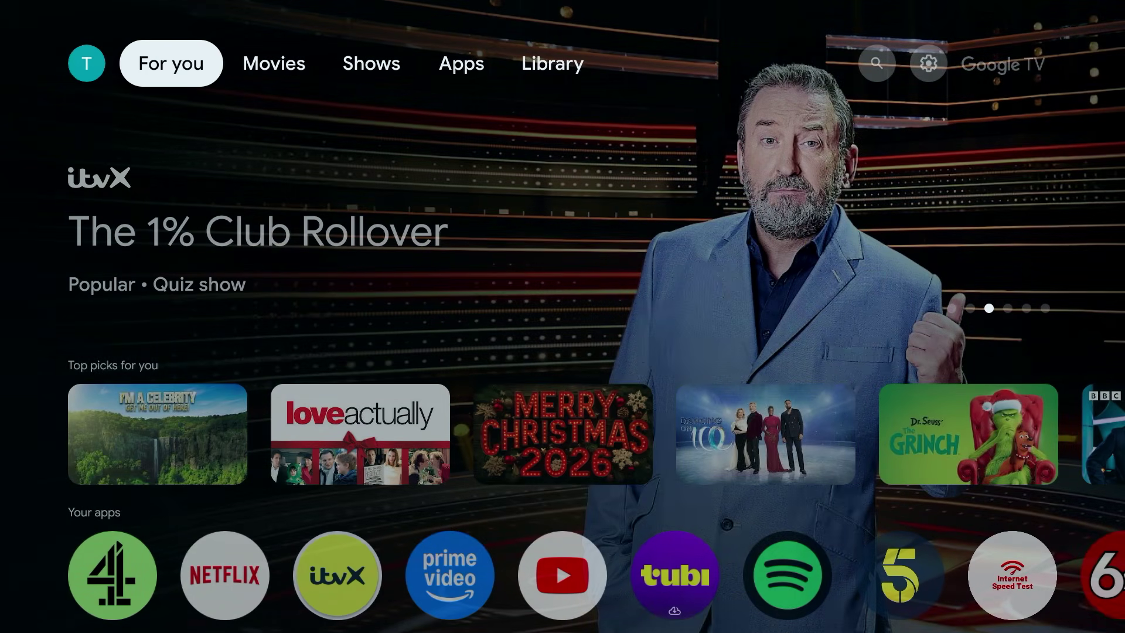
Move down from the featured ITVX banner past Top picks to the Your apps row
key(Down)
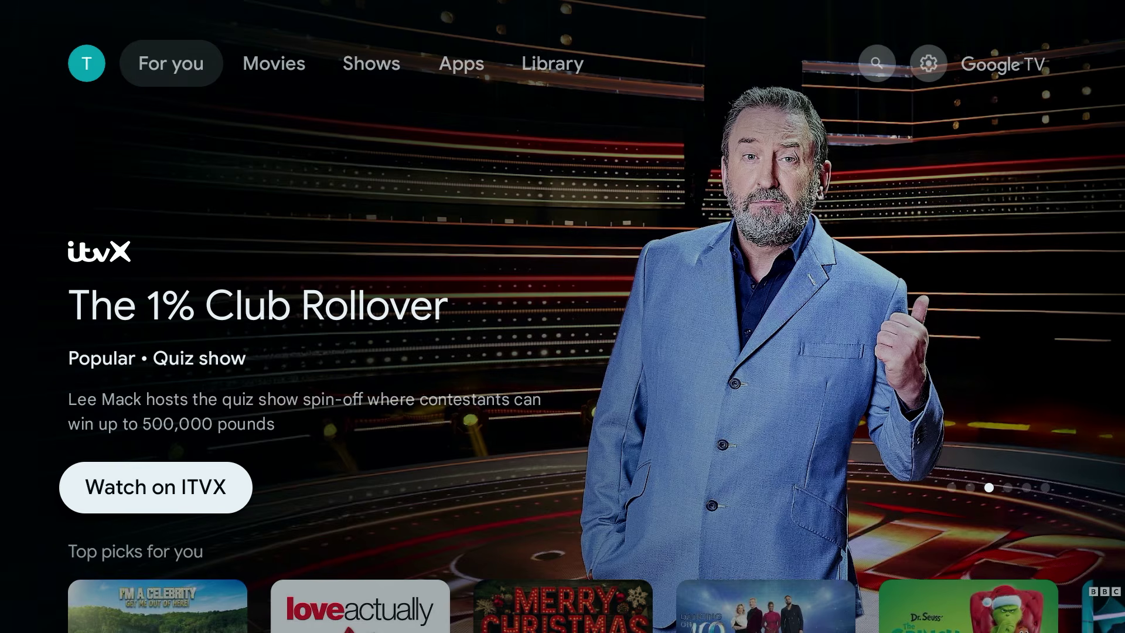
key(Down)
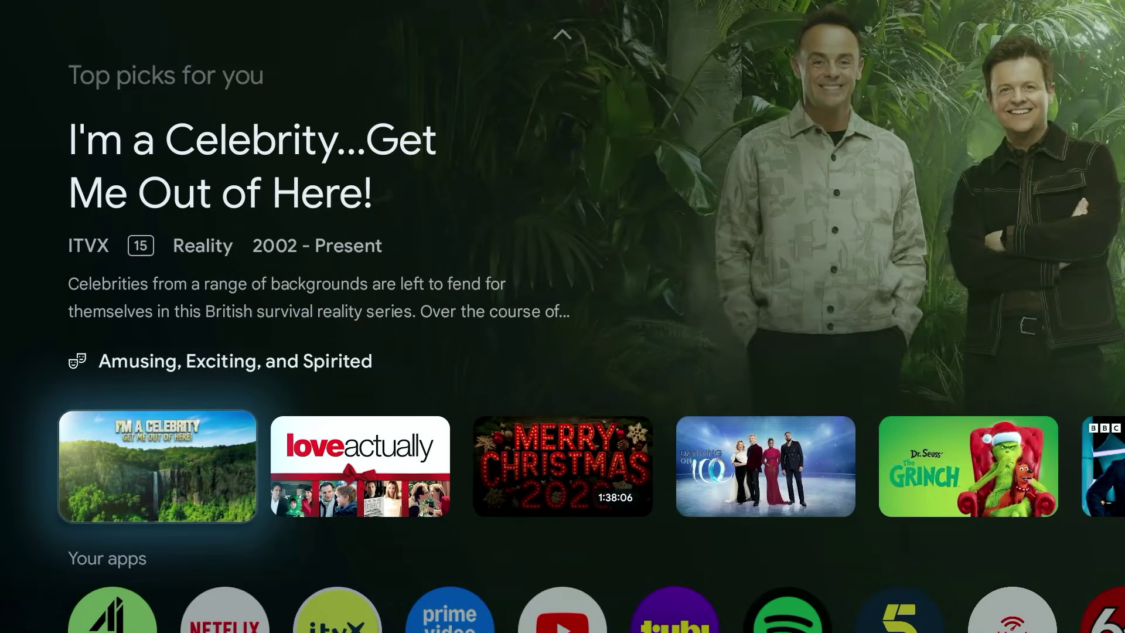
key(Down)
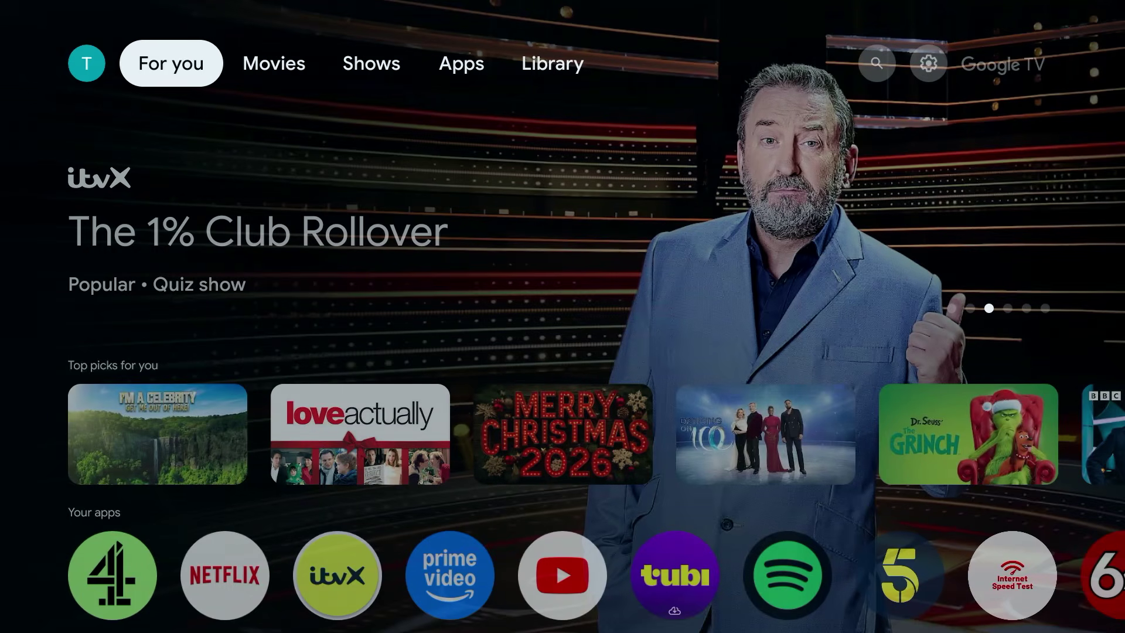
key(Down)
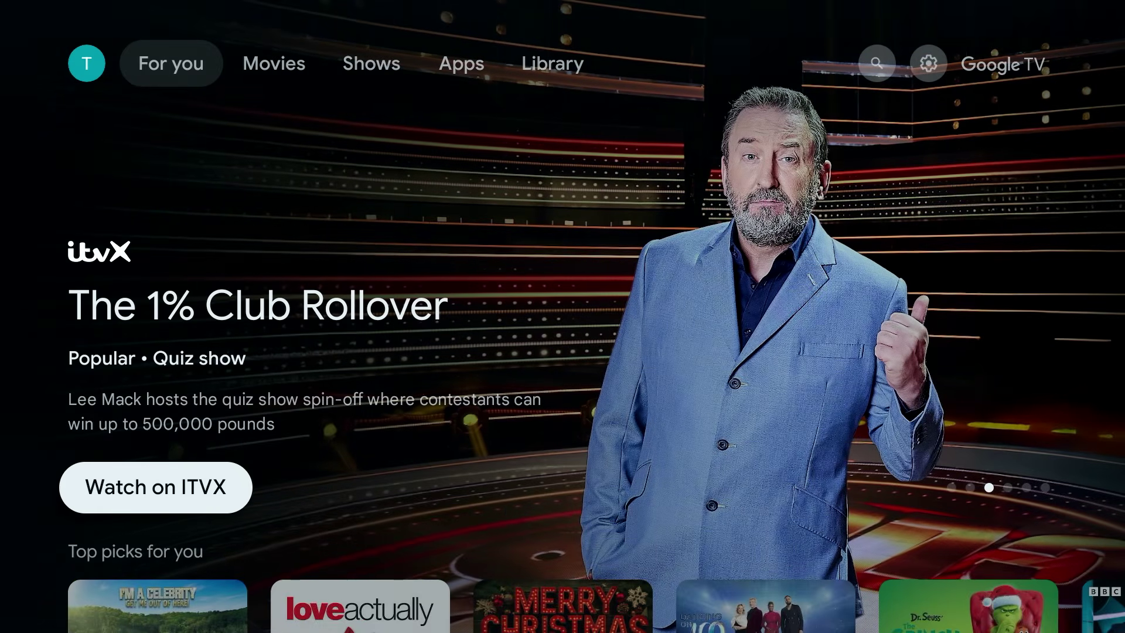
key(Down)
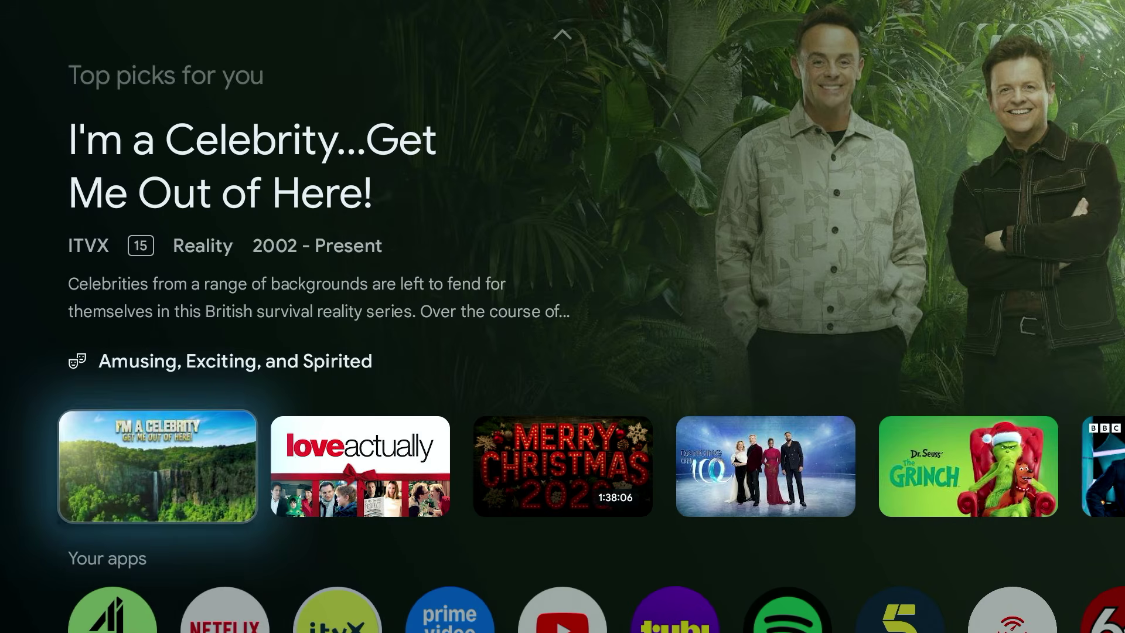
key(Down)
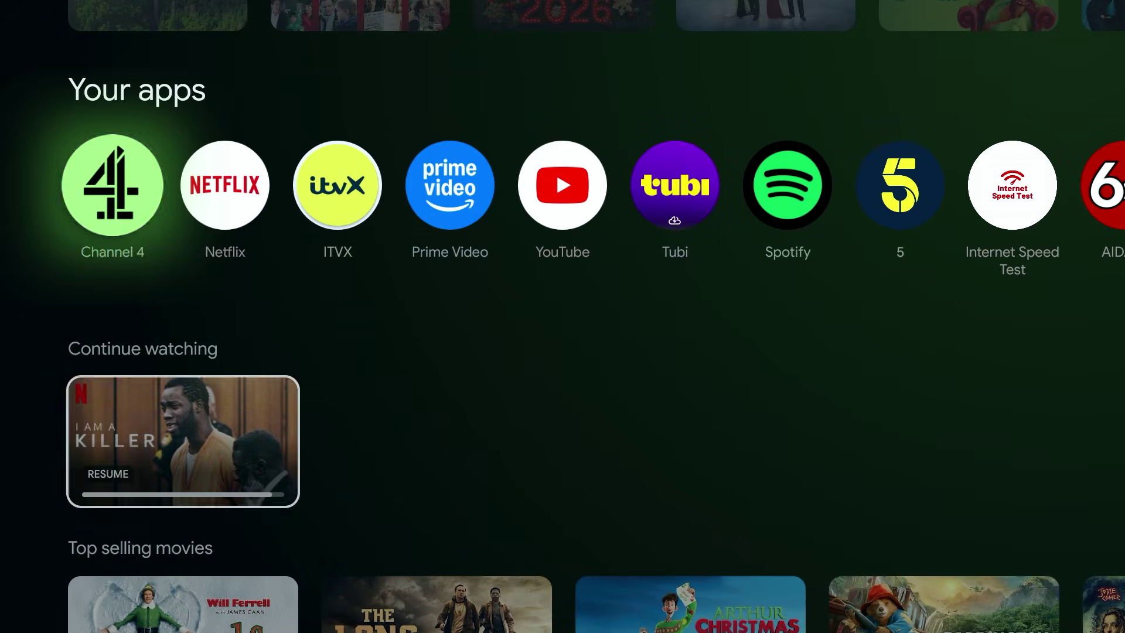
Browse down through Continue watching, Channels, New Releases and genre rows to Love shows
key(Down)
key(Down)
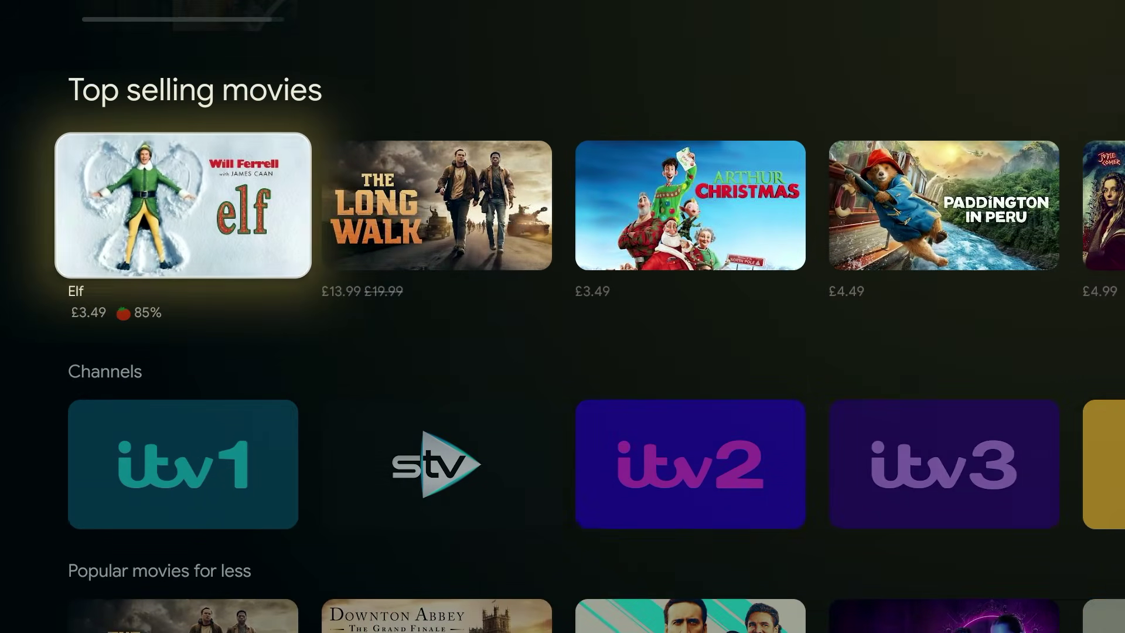
key(Down)
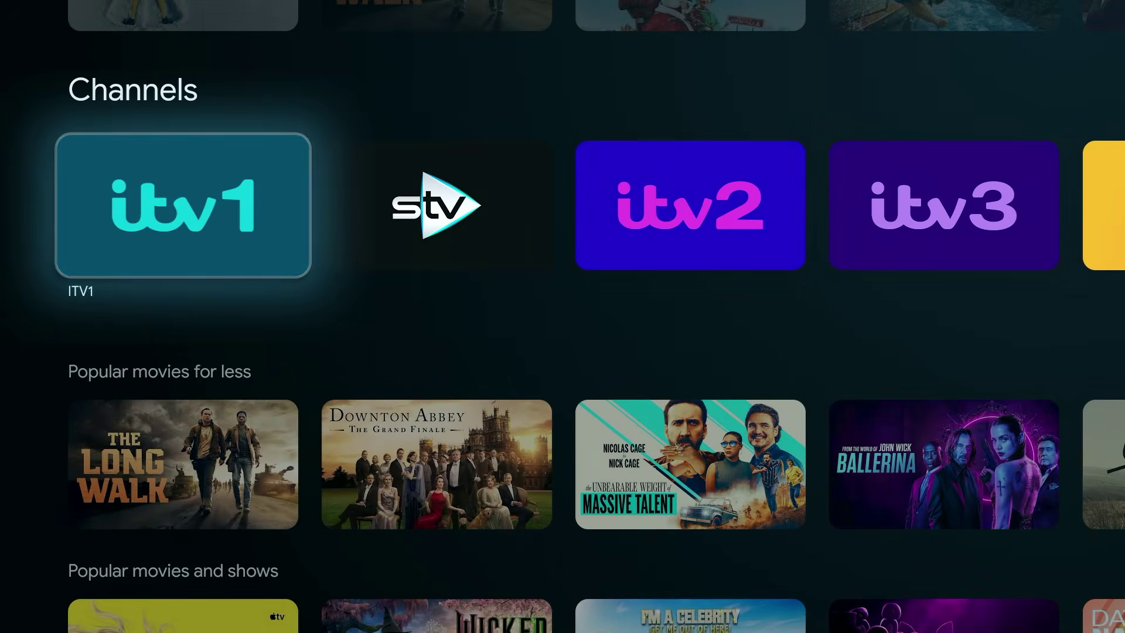
key(Down)
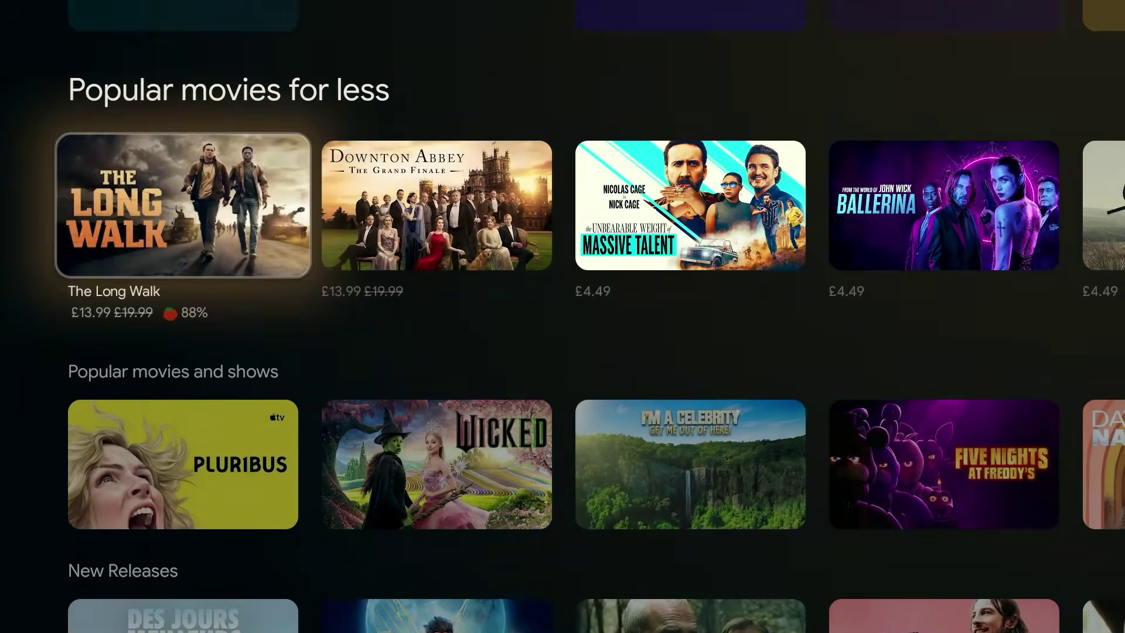
key(Down)
key(Down)
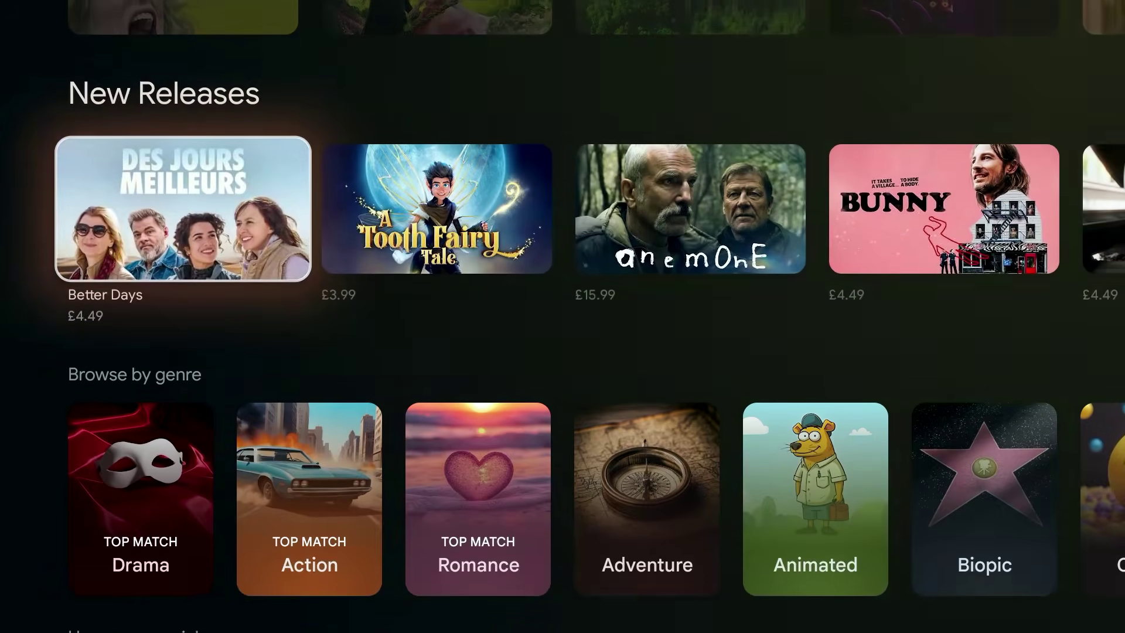
key(Down)
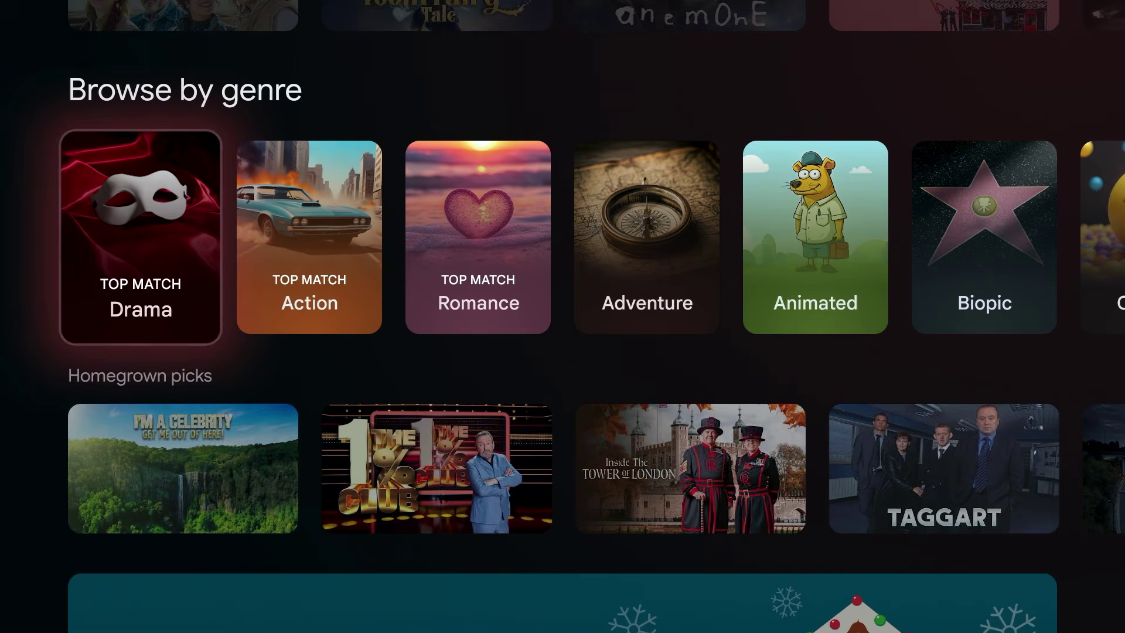
key(Down)
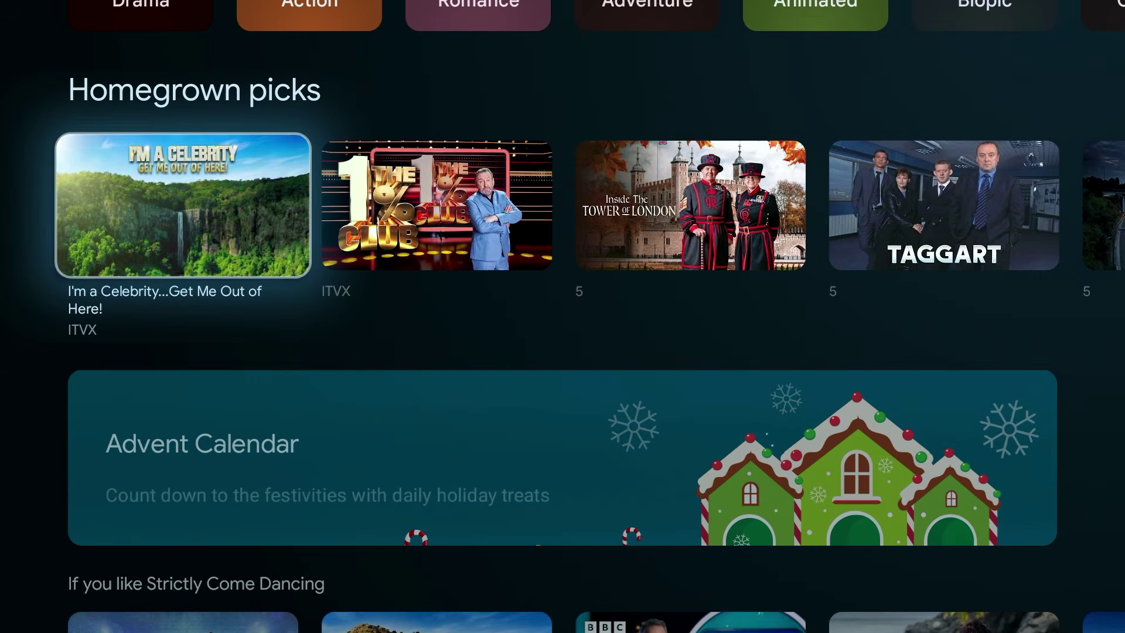
key(Down)
key(Down)
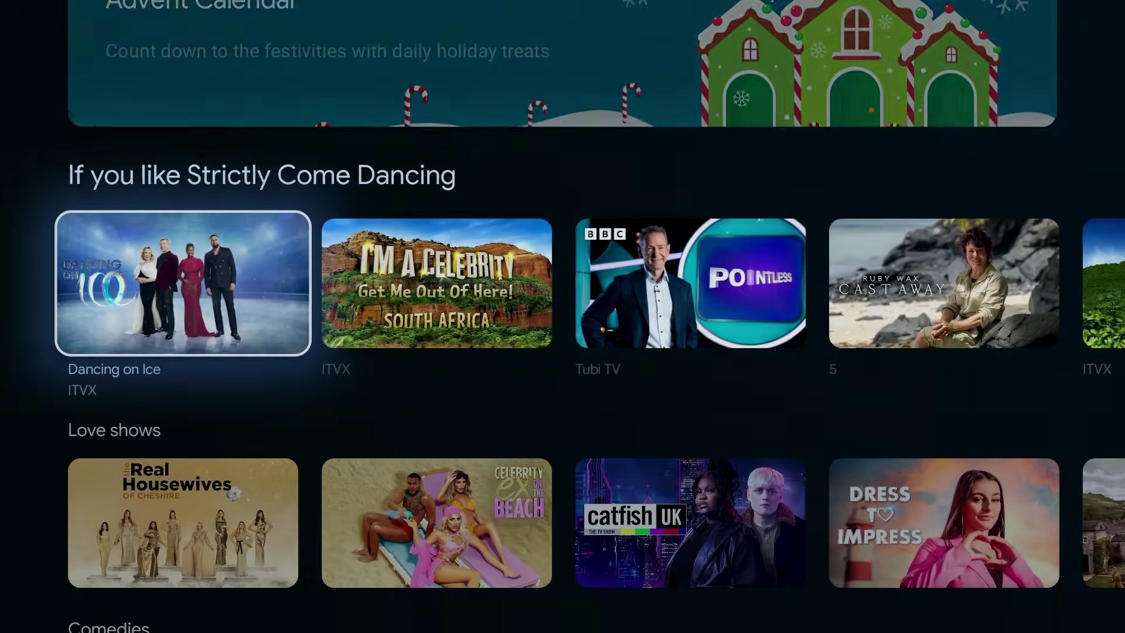
key(Down)
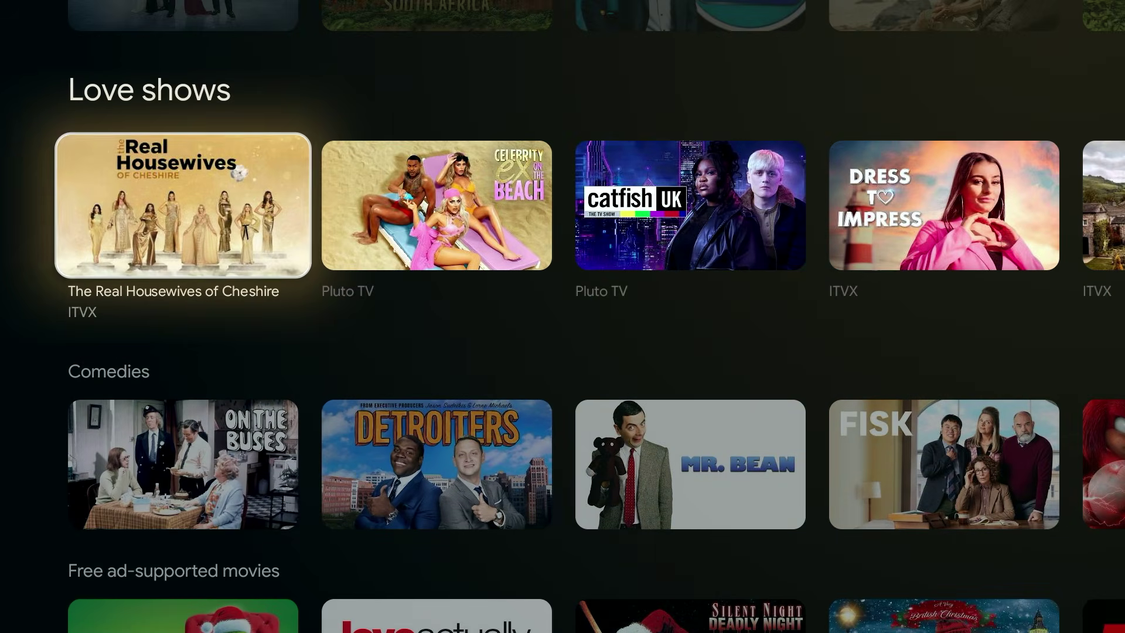
key(Down)
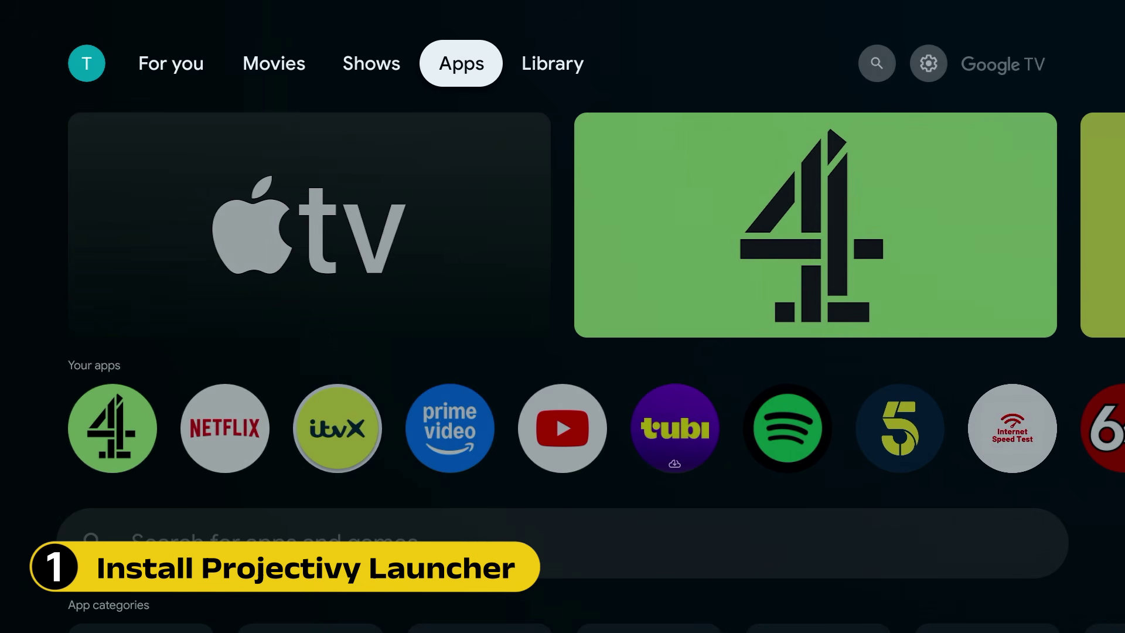
Search the app store for 'projectivy' and install Projectivy Launcher
key(Down)
key(Down)
key(Down)
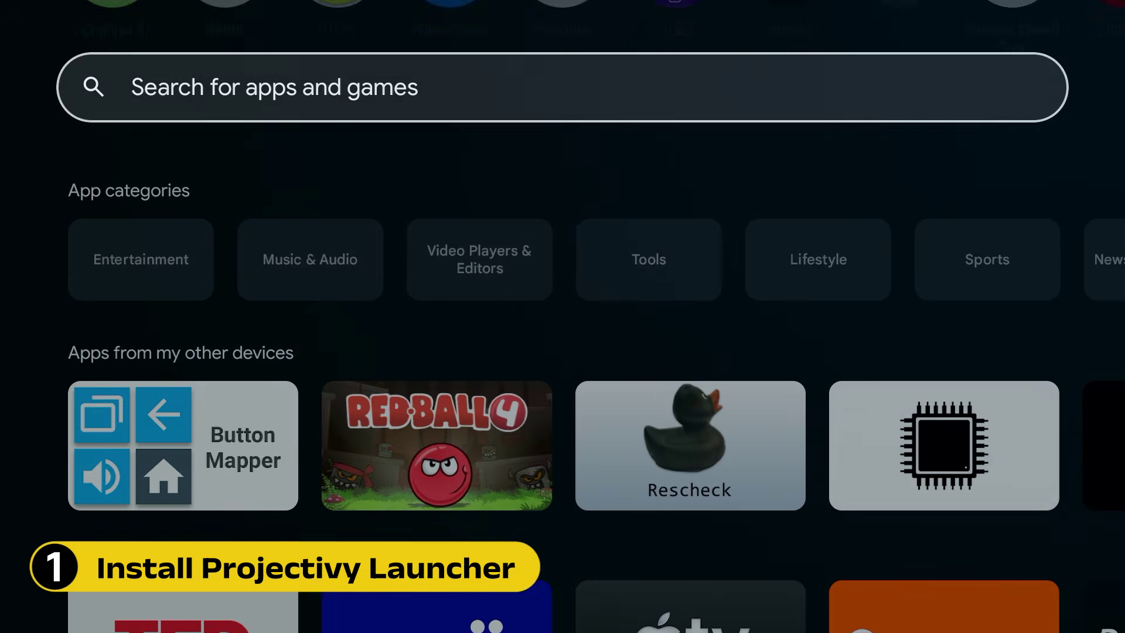
key(Return)
text(pro)
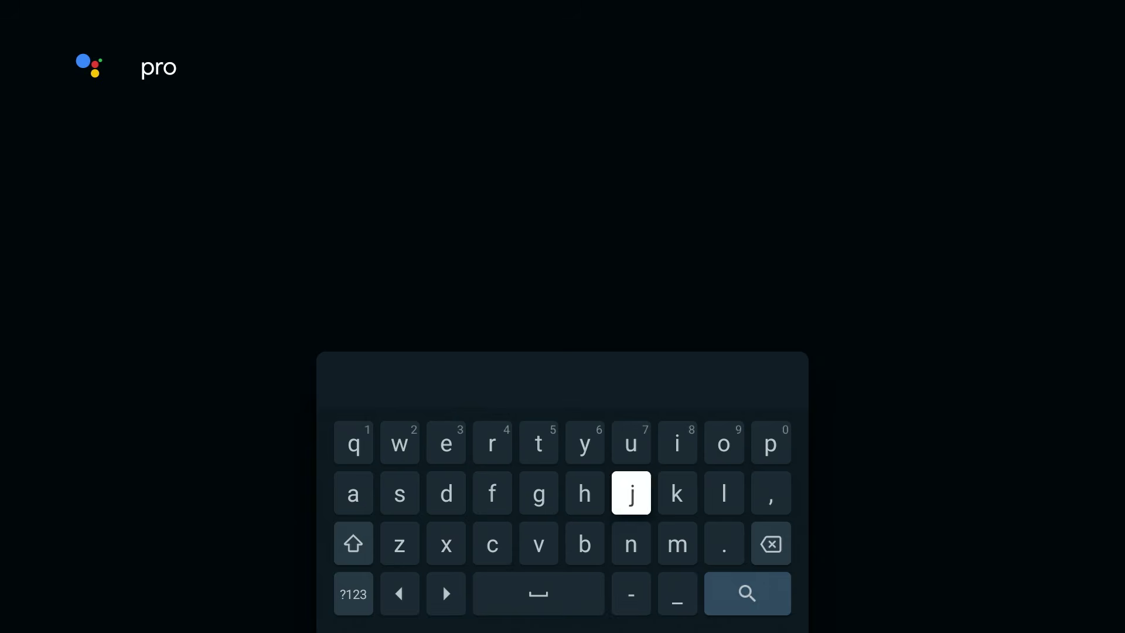
text(jectivy)
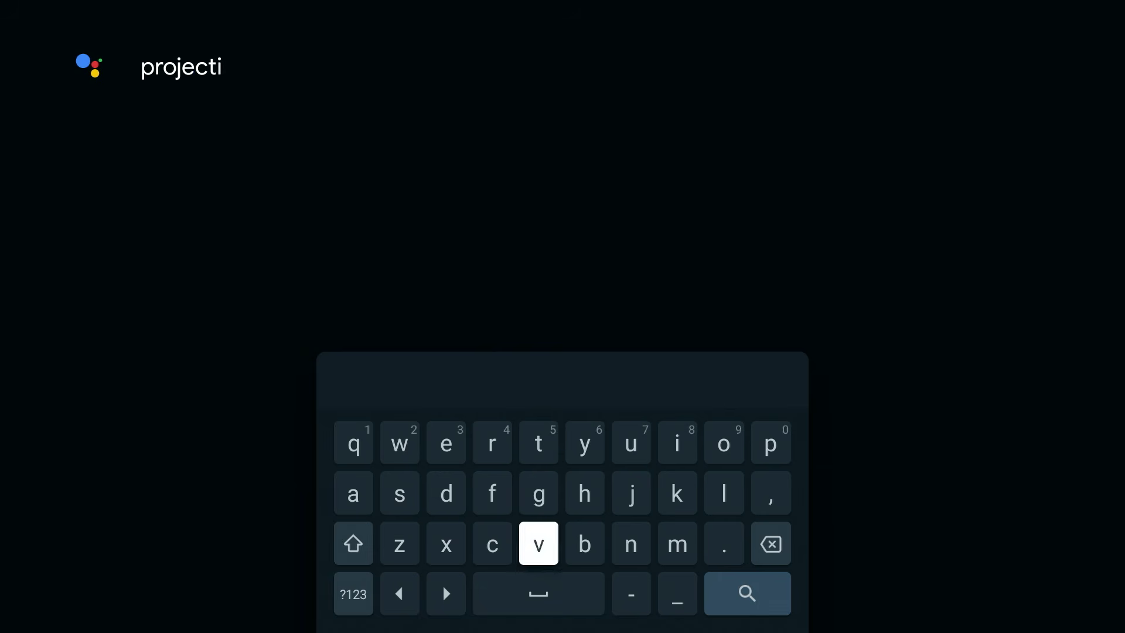
key(Return)
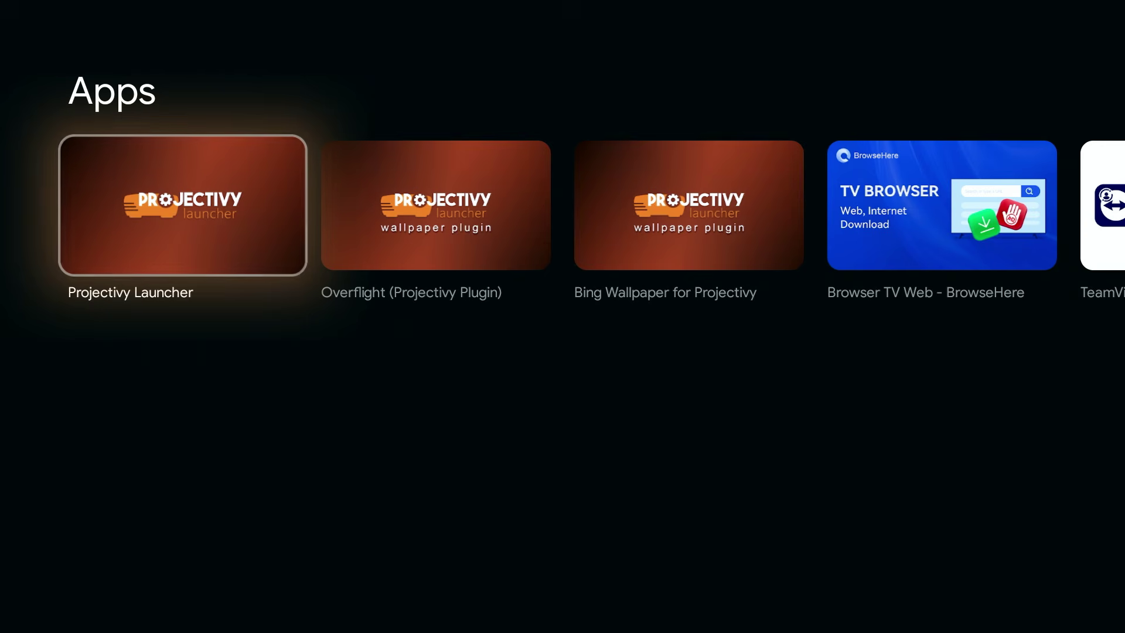
key(Return)
key(Return)
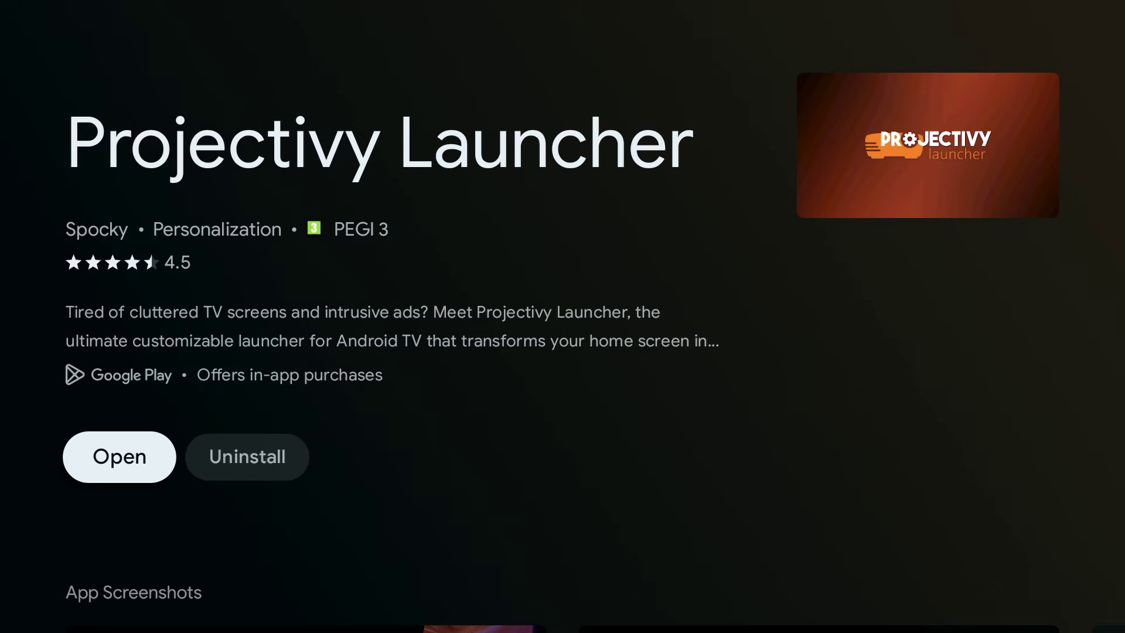
Launch Projectivy Launcher and advance through its onboarding pages
key(Return)
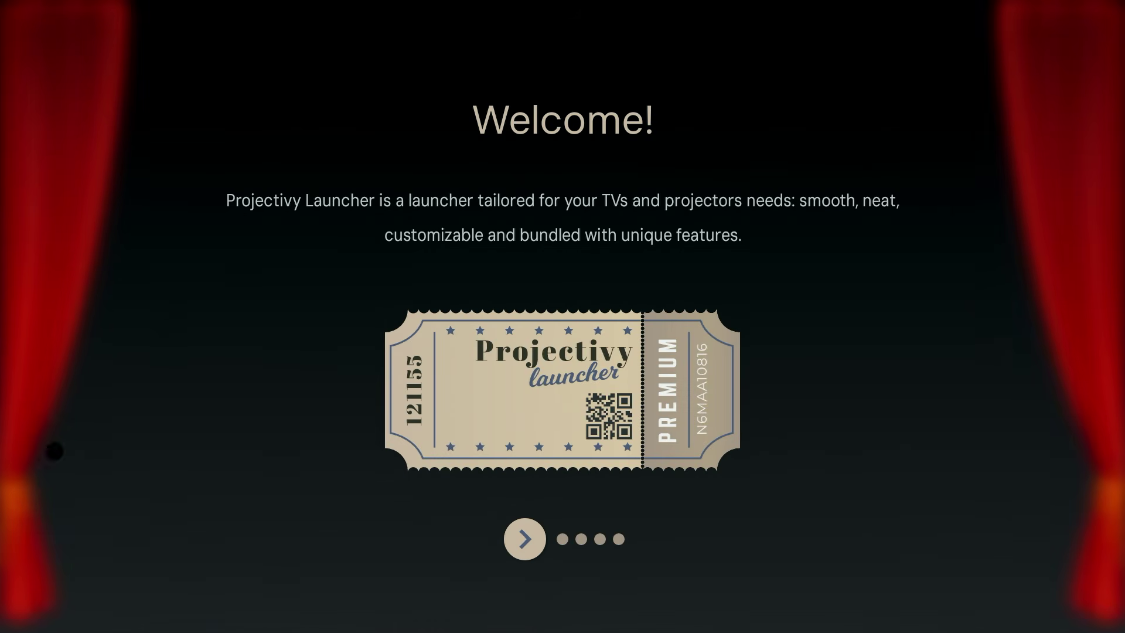
key(Return)
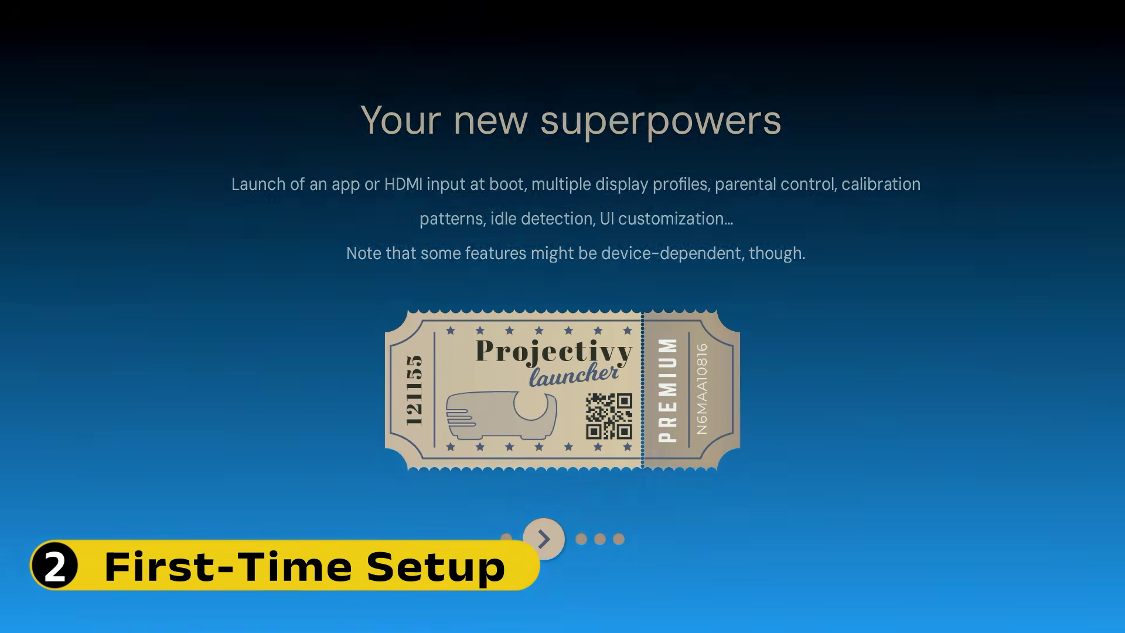
key(Return)
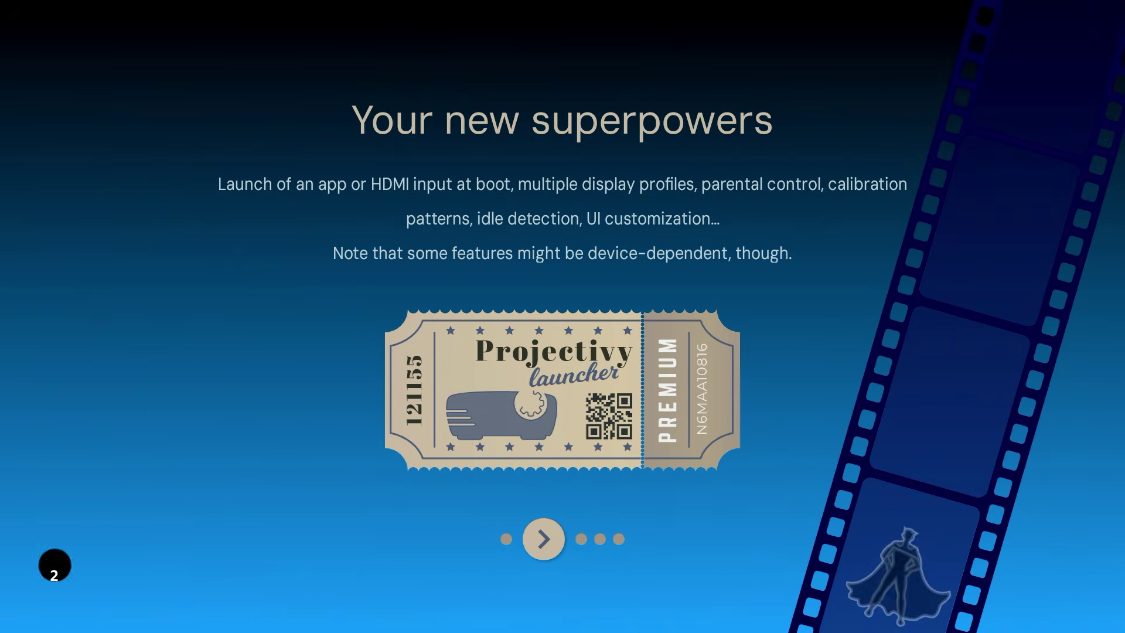
Grant TV listings access, notification access and anonymous usage and crash reporting
key(Return)
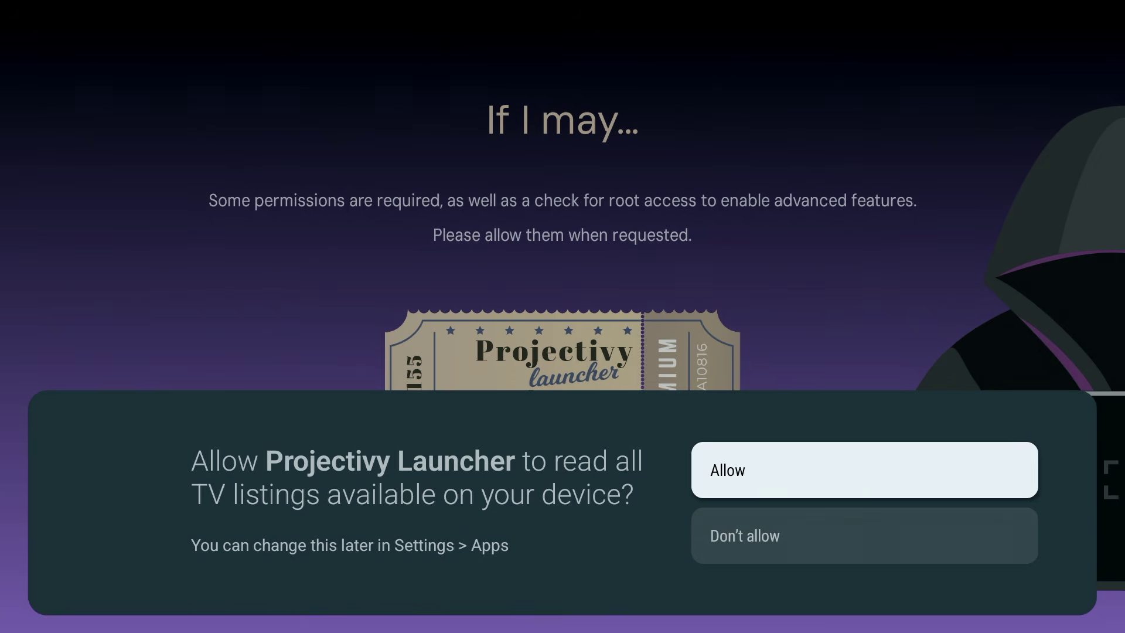
key(Return)
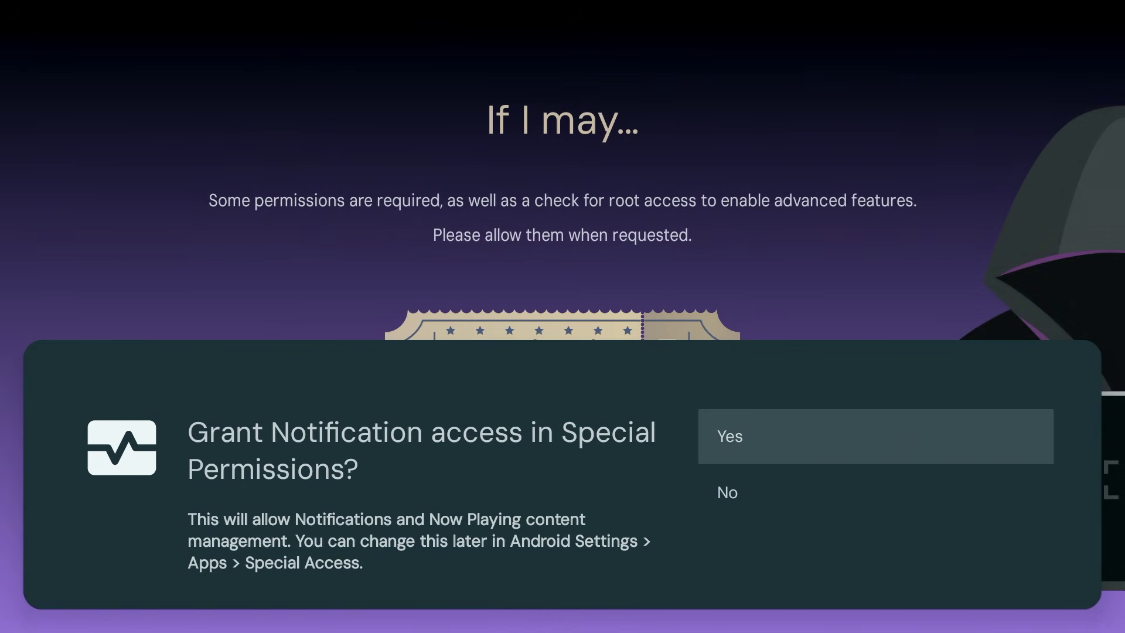
key(Return)
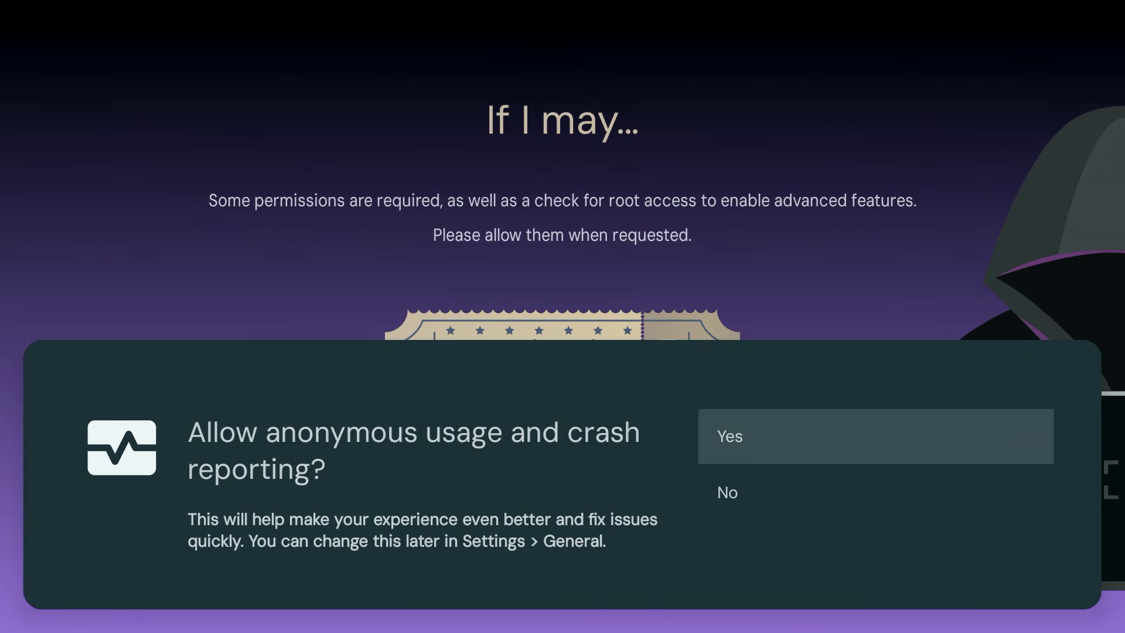
key(Return)
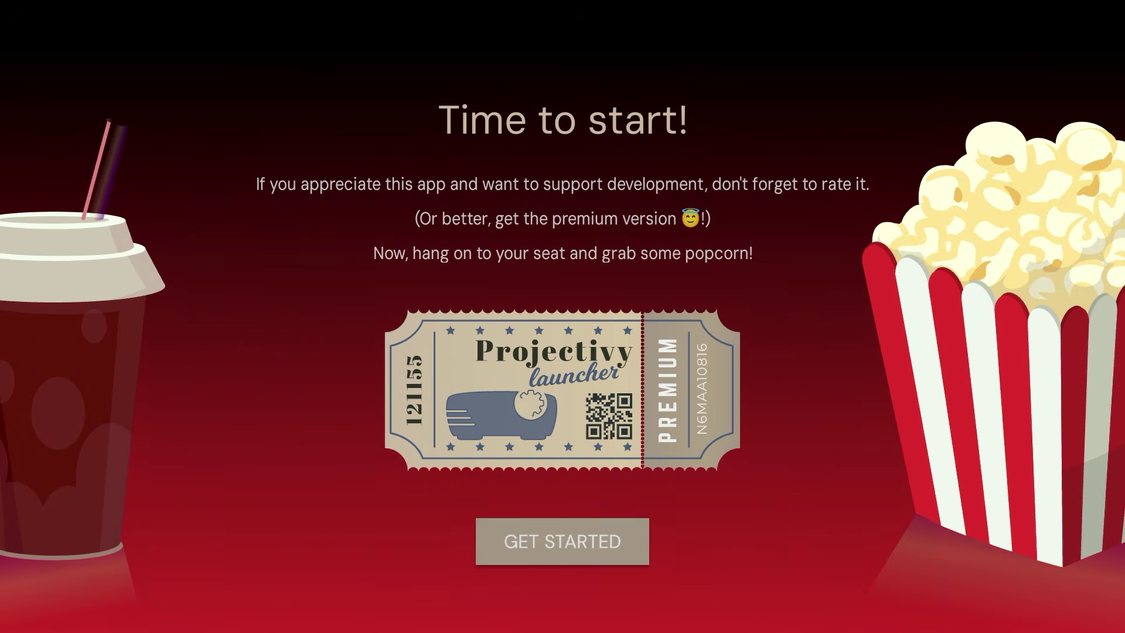
Finish Projectivy's first-run setup from the Time to start! page
key(Return)
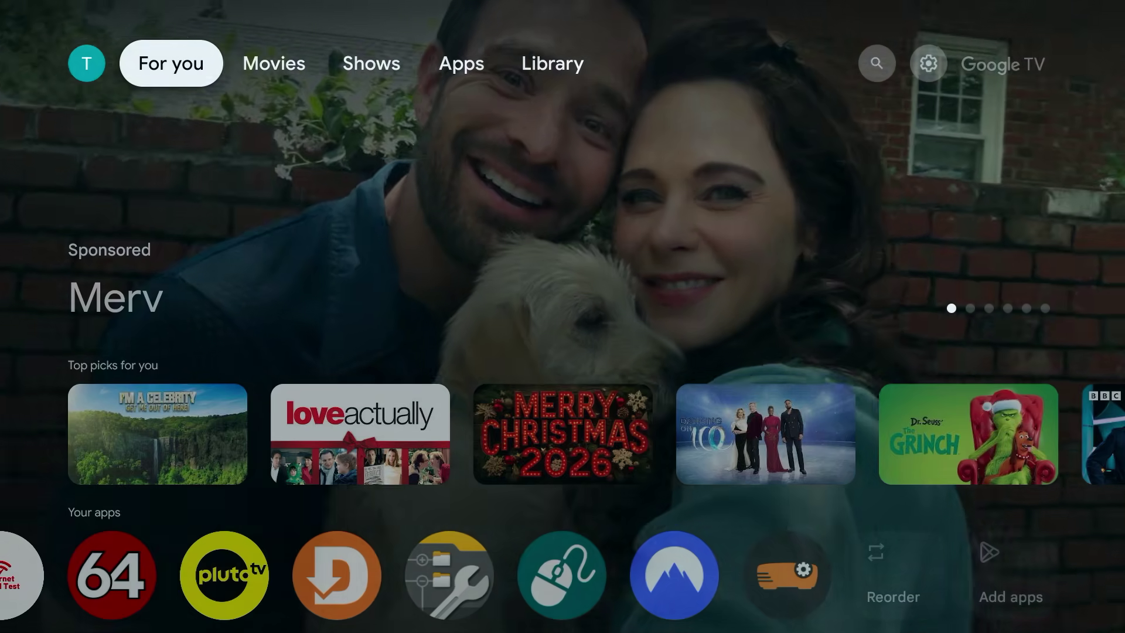
Open the full system settings from the quick settings panel
key(Right)
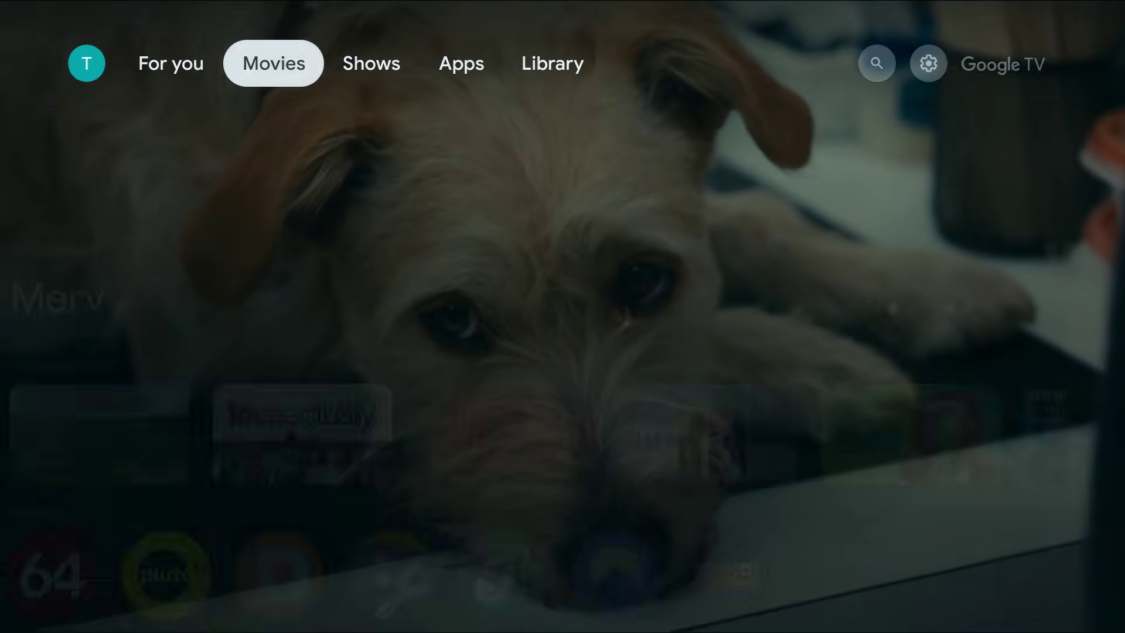
key(Right)
key(Right)
key(Right)
key(Right)
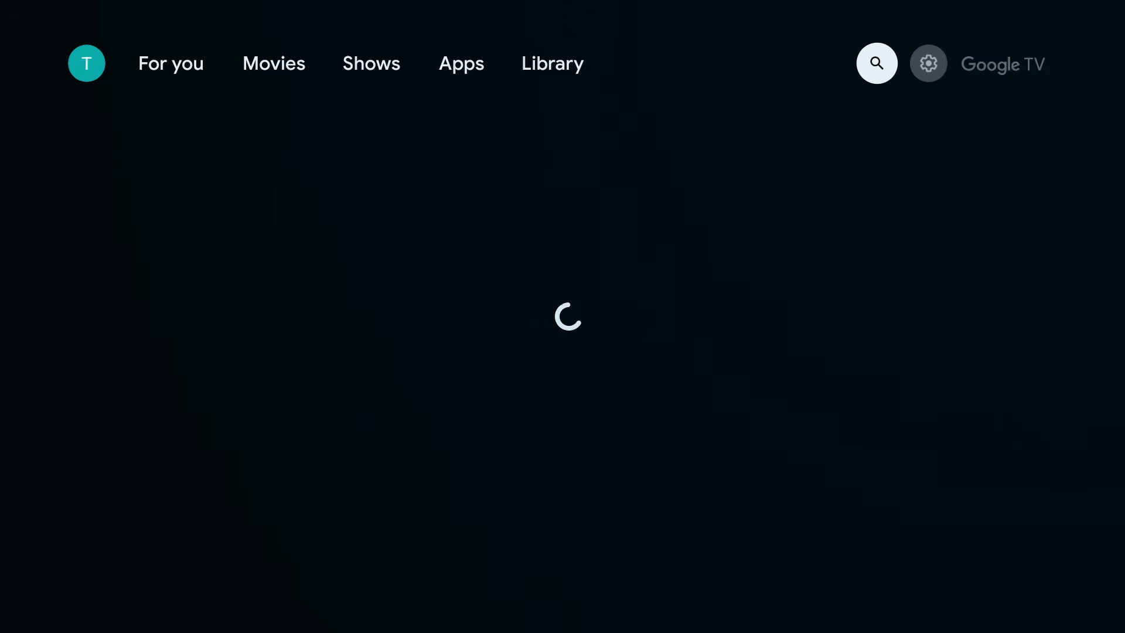
key(Right)
key(Return)
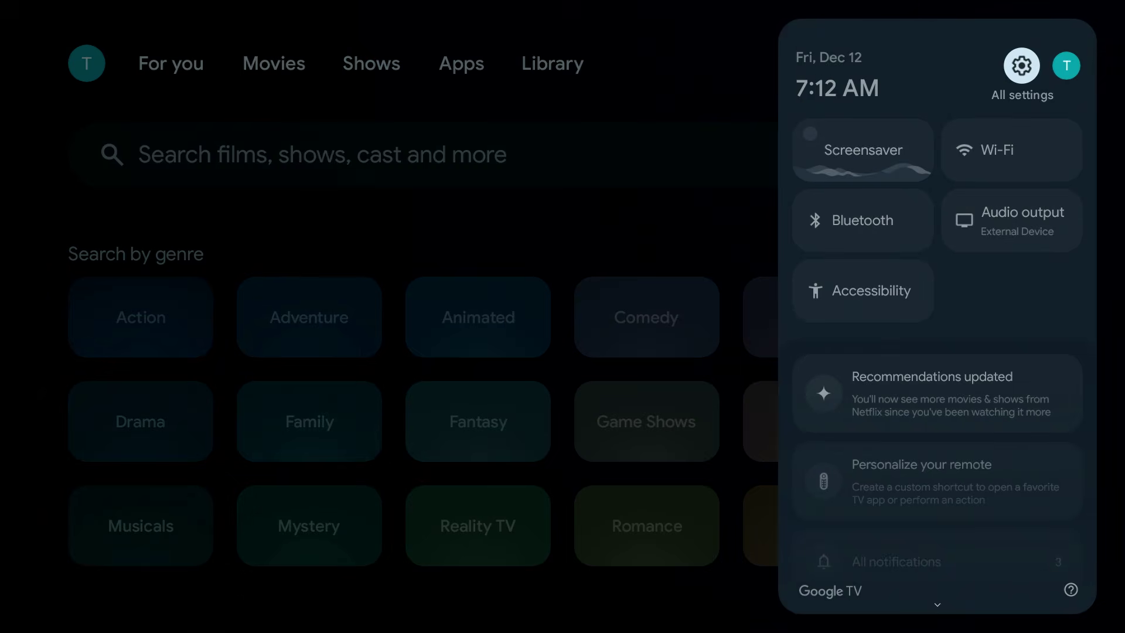
key(Return)
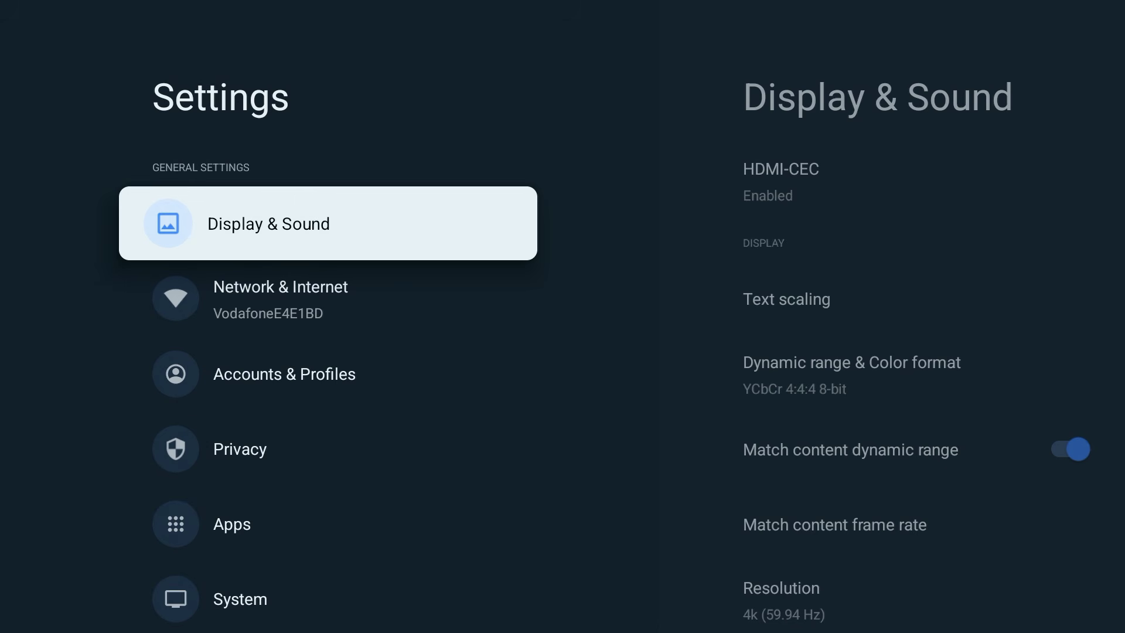
Open Accessibility and move down to its services list
key(Down)
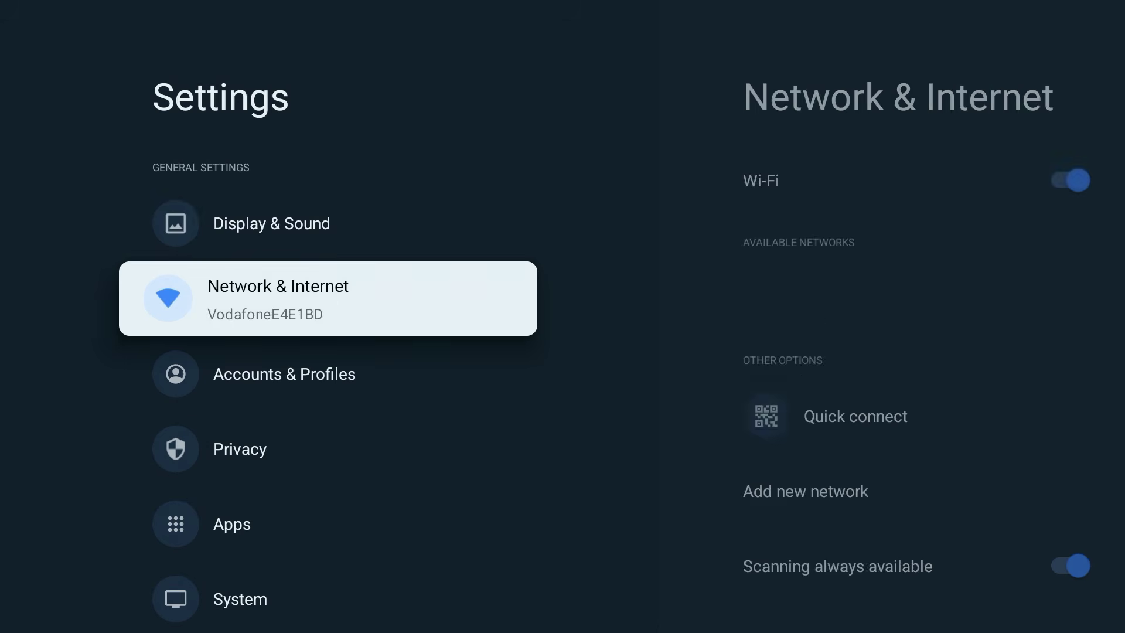
key(Down)
key(Down)
key(Down)
key(Down)
key(Down)
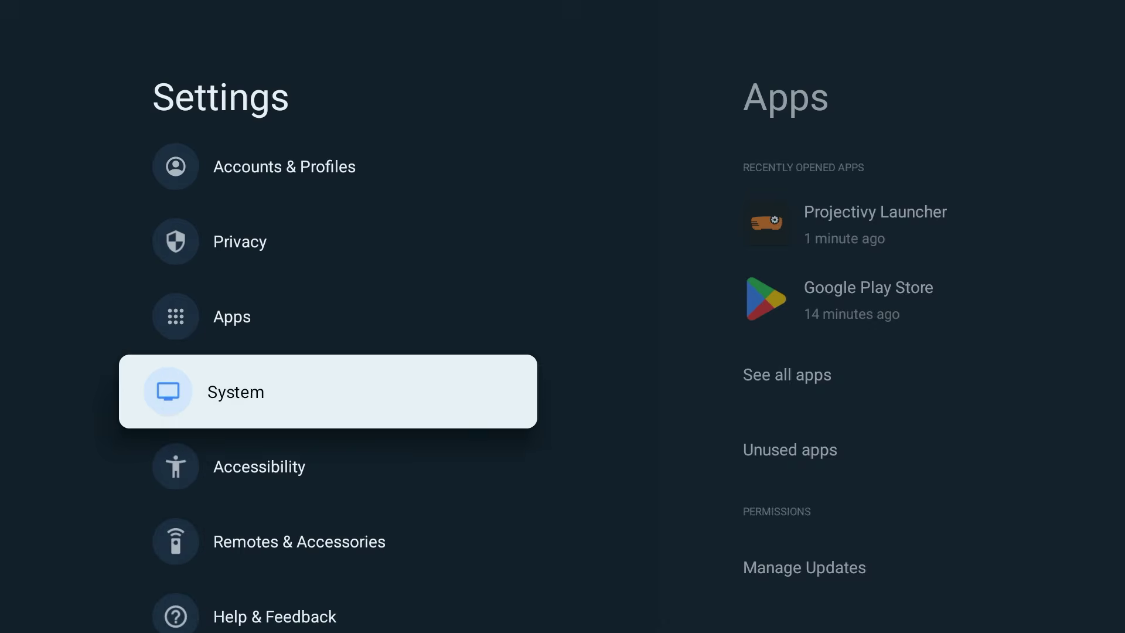
key(Return)
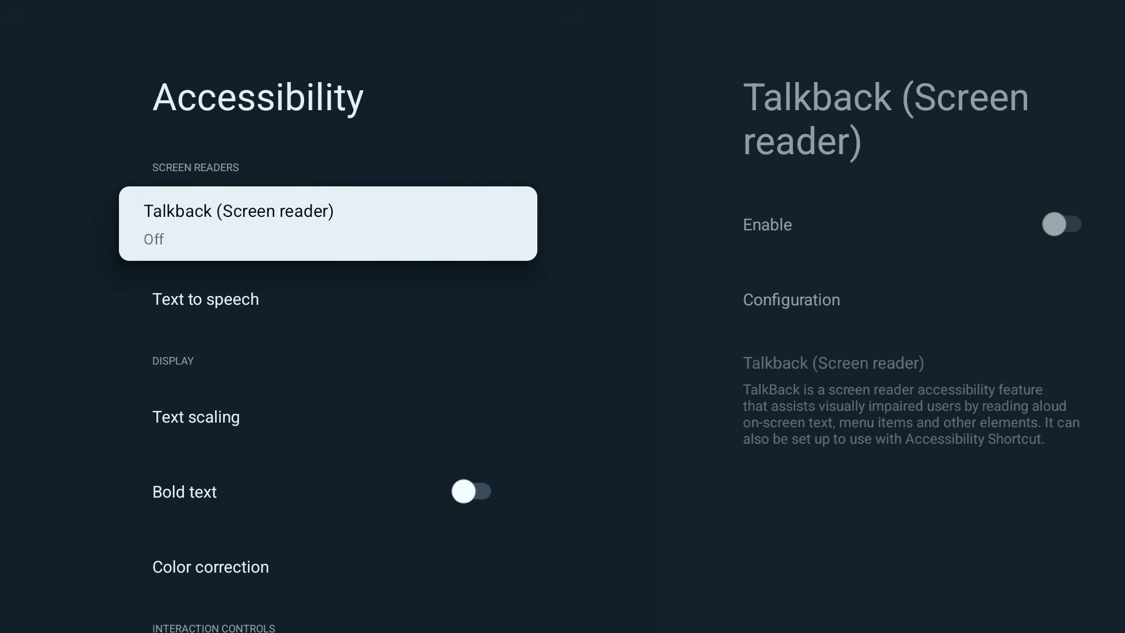
key(Down)
key(Down)
key(Down)
key(Down)
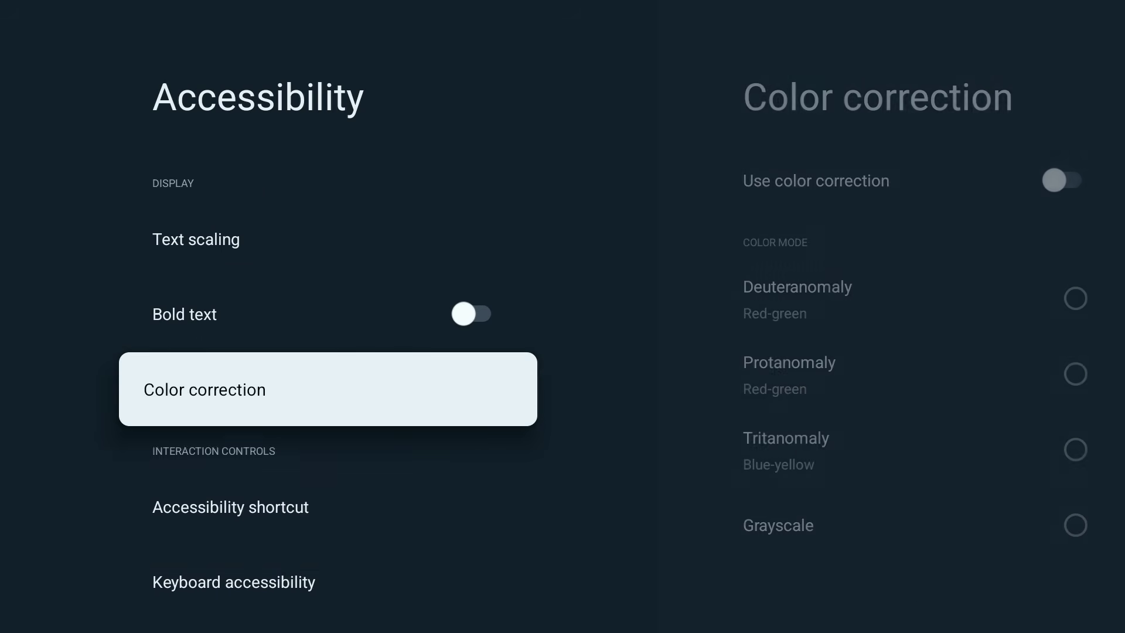
key(Down)
key(Down)
key(Down)
key(Down)
key(Down)
key(Down)
key(Down)
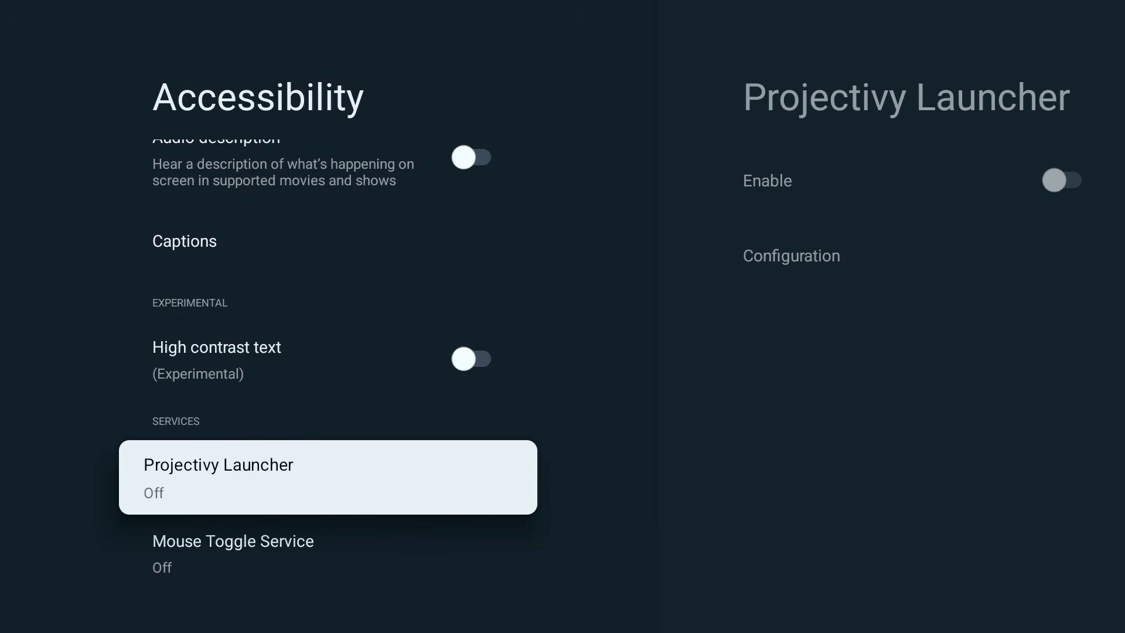
Enable the Projectivy Launcher accessibility service and confirm the permission prompt
key(Return)
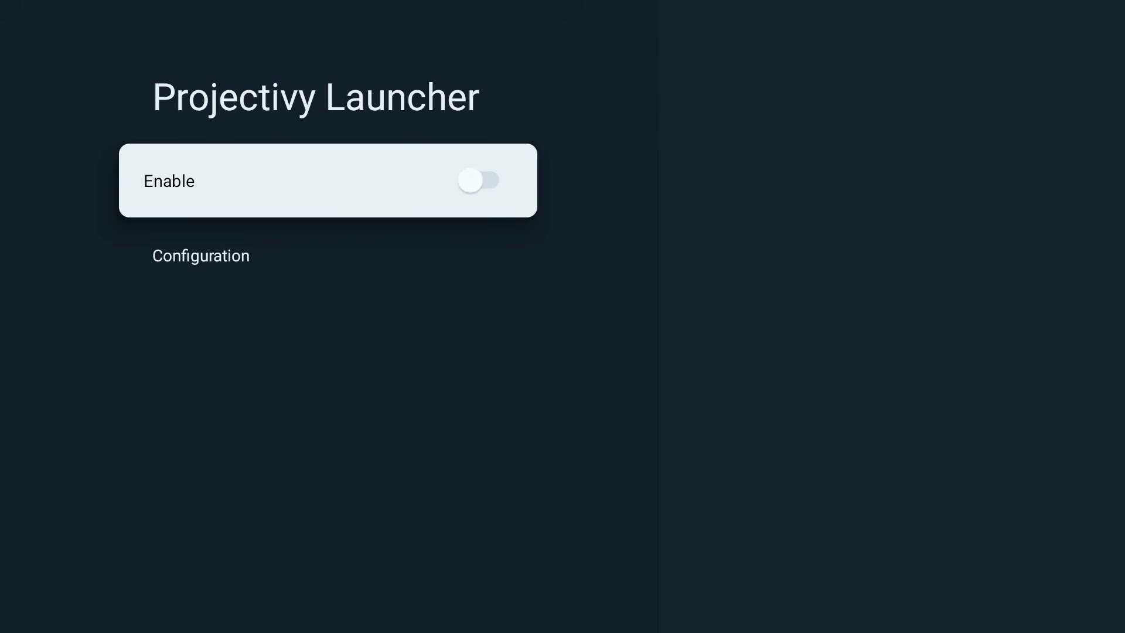
key(Return)
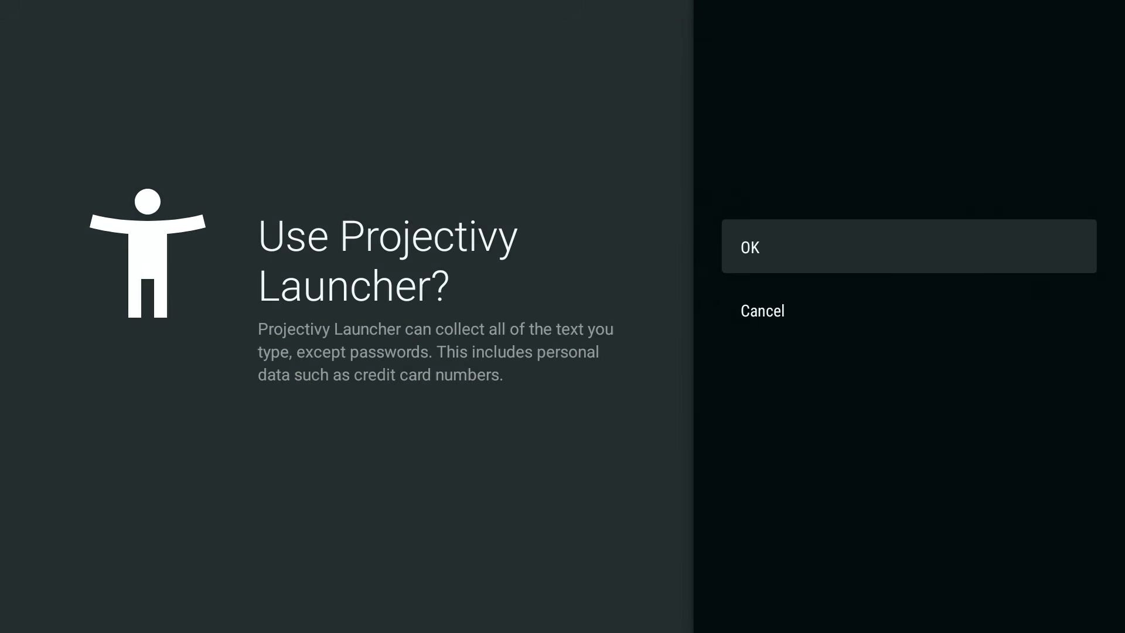
key(Return)
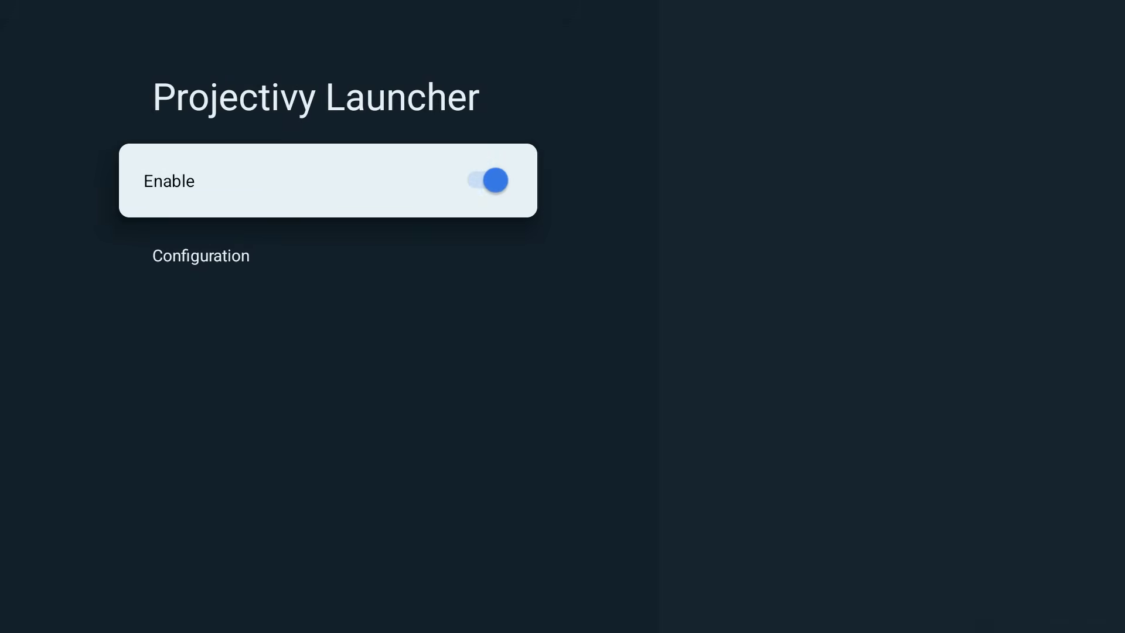
key(Escape)
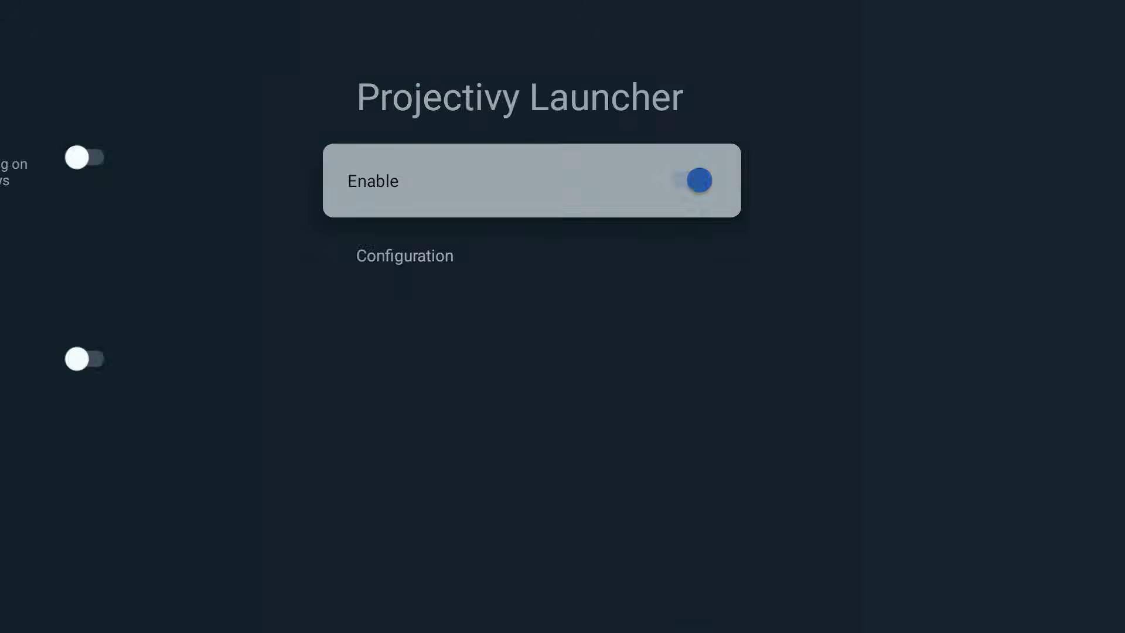
Switch on Projectivy Launcher under Apps > Special app access > Notification access
key(Escape)
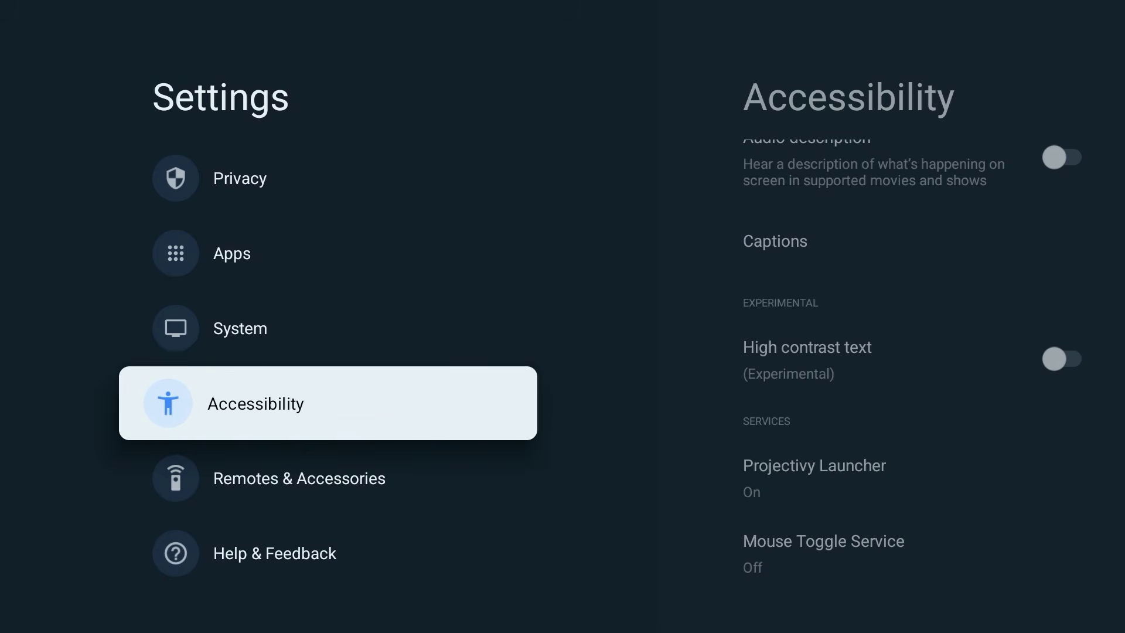
key(Up)
key(Up)
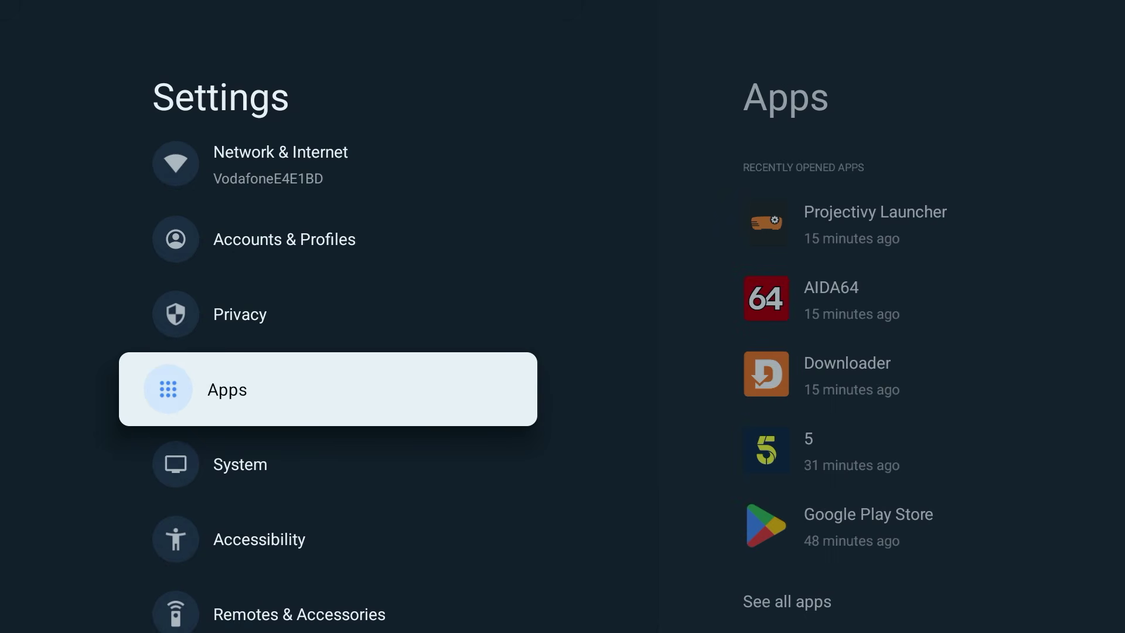
key(Return)
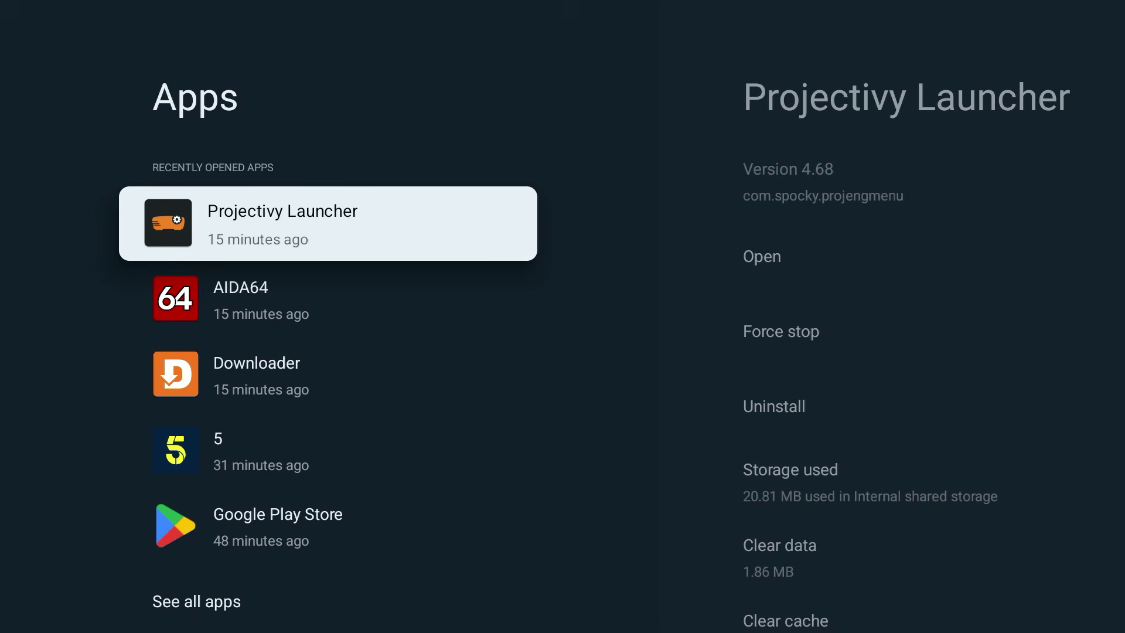
key(Down)
key(Down)
key(Down)
key(Down)
key(Down)
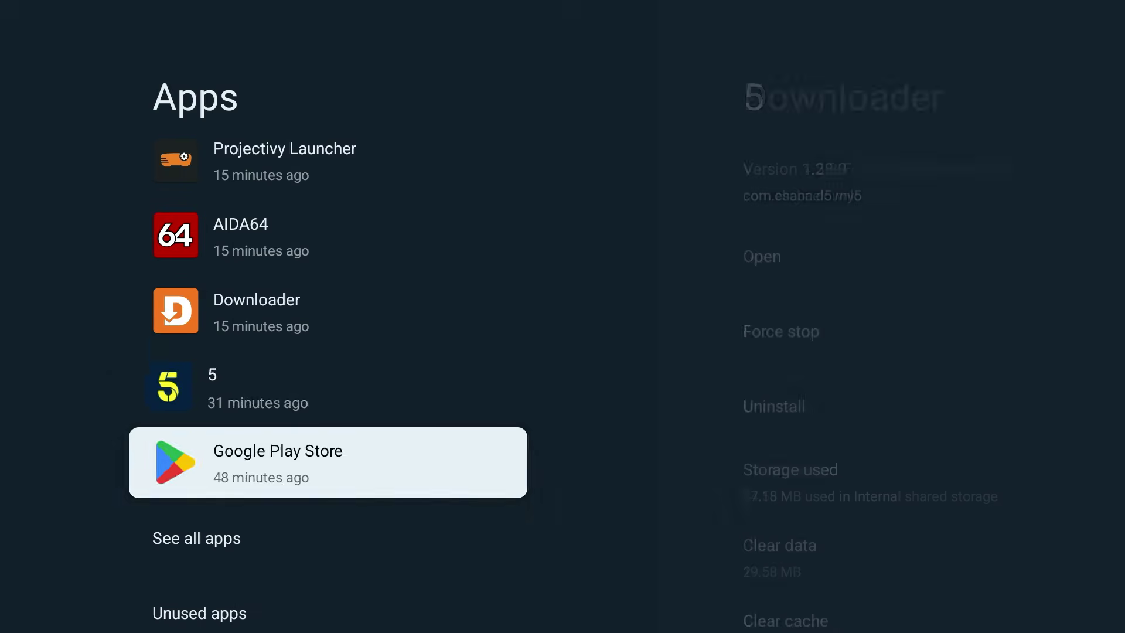
key(Down)
key(Down)
key(Down)
key(Down)
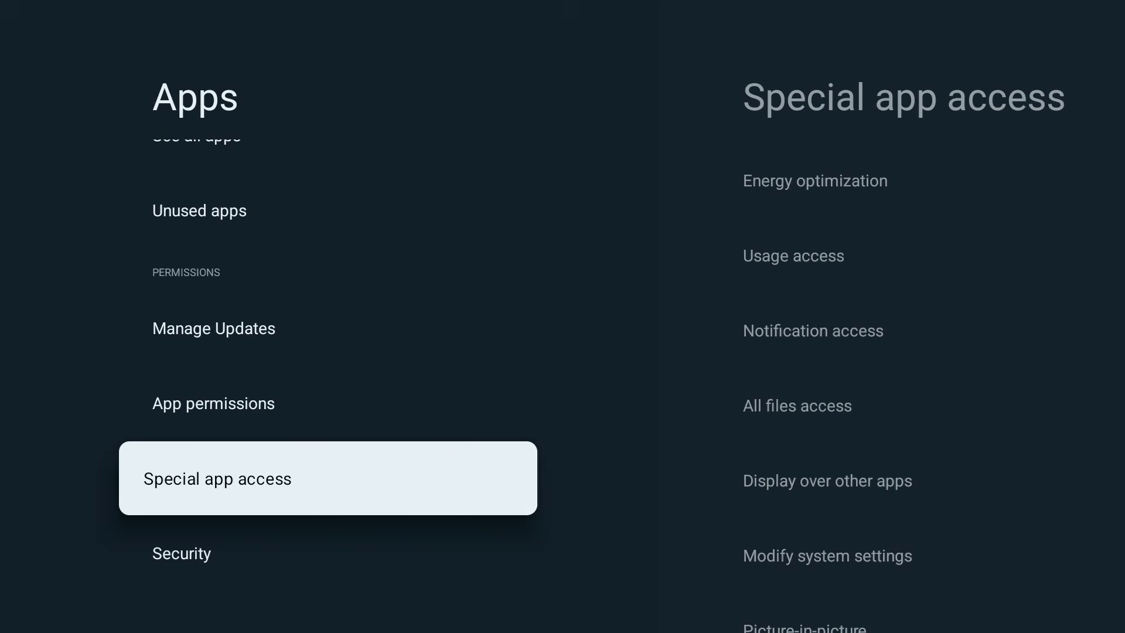
key(Return)
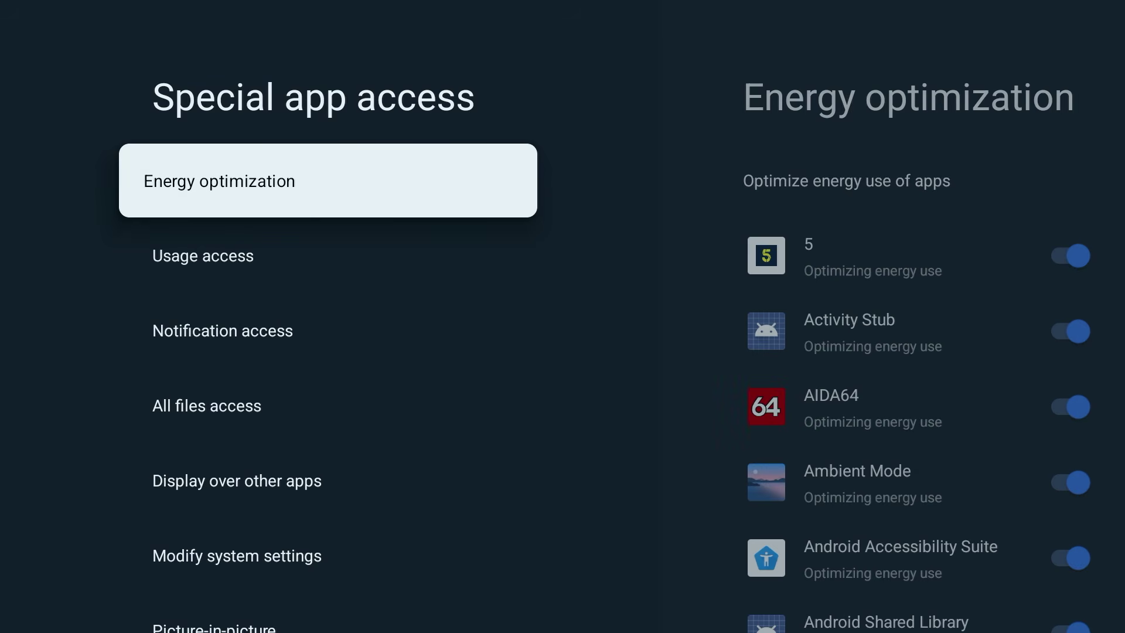
key(Down)
key(Down)
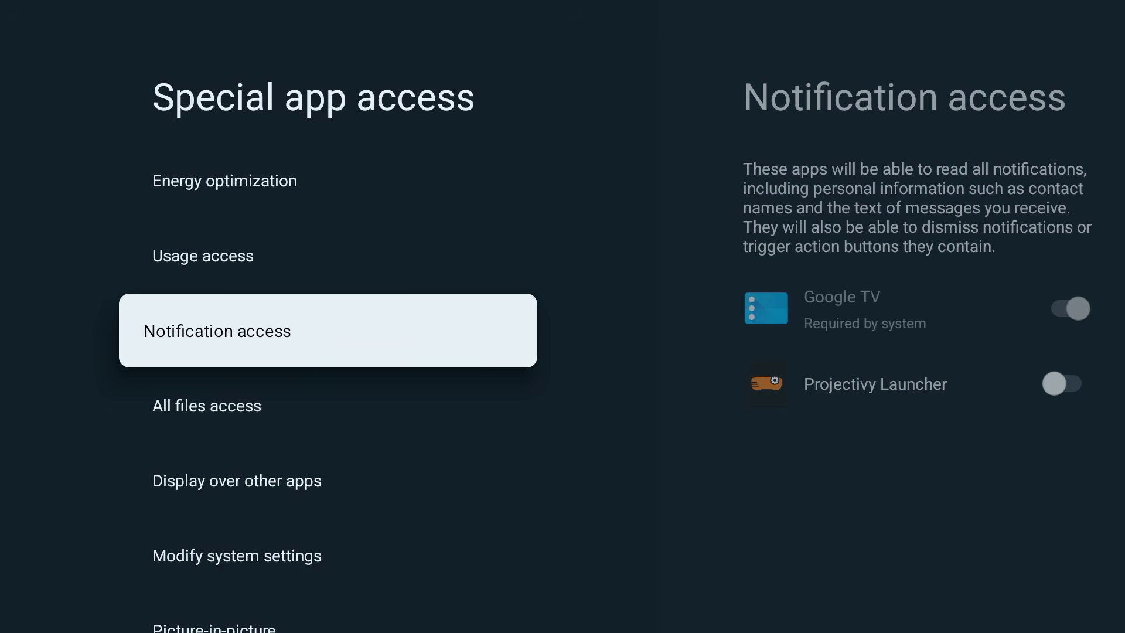
key(Return)
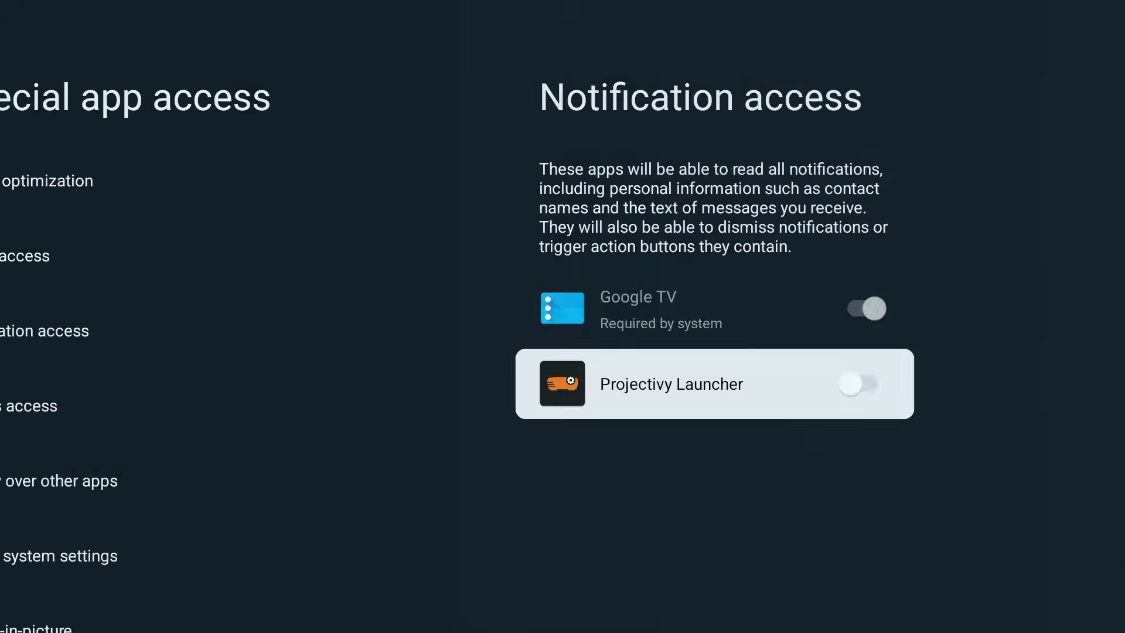
key(Return)
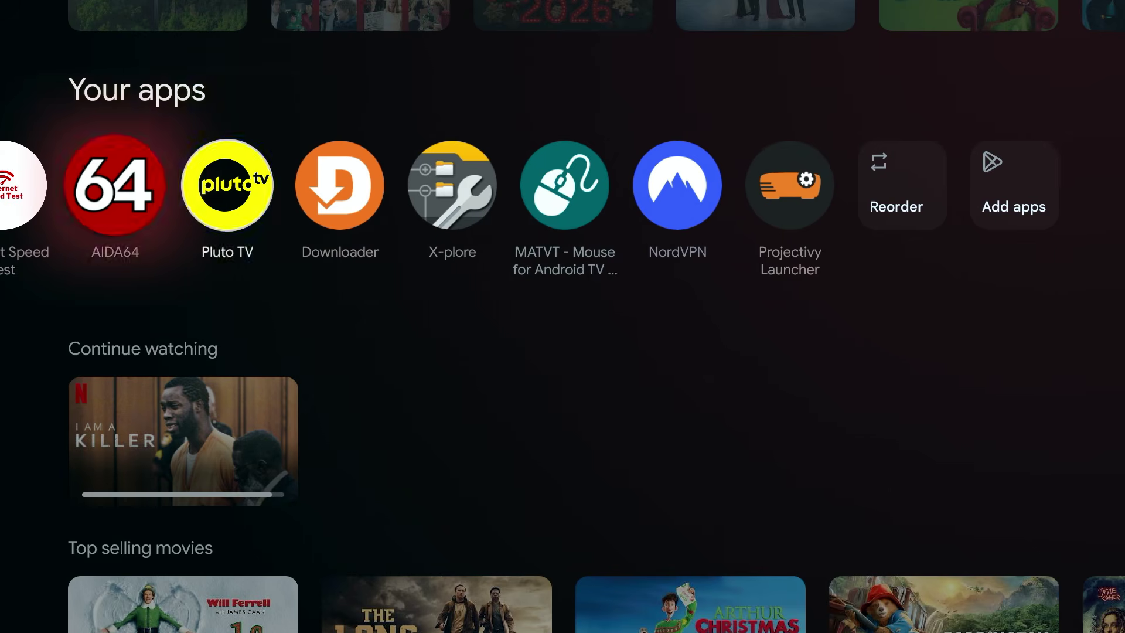
Launch Projectivy Launcher and open its settings categories
key(Right)
key(Right)
key(Right)
key(Right)
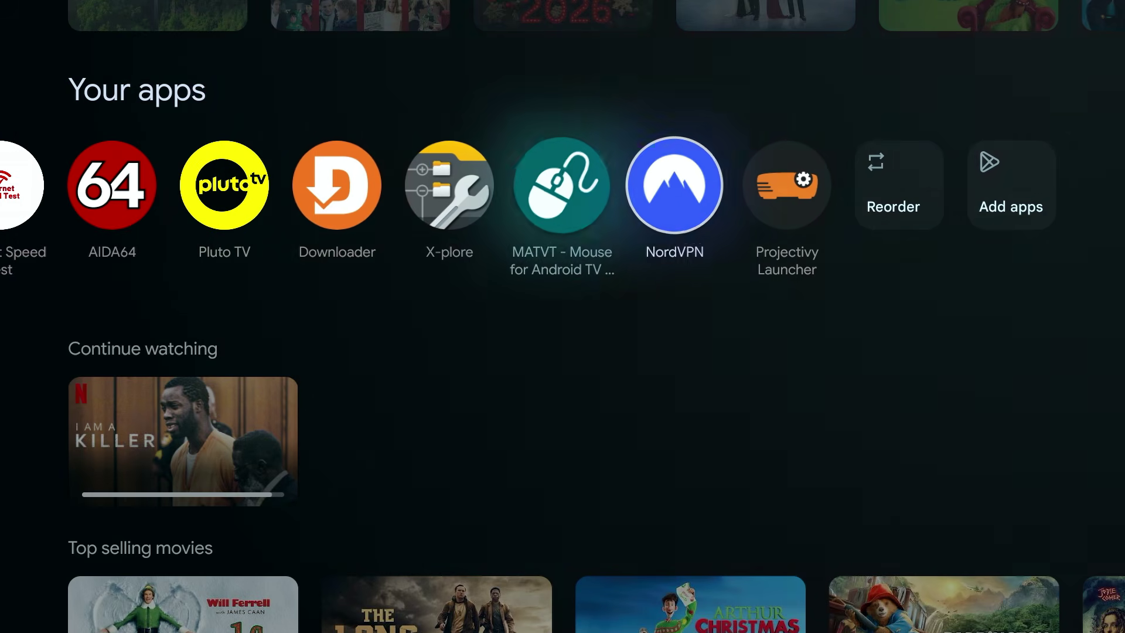
key(Return)
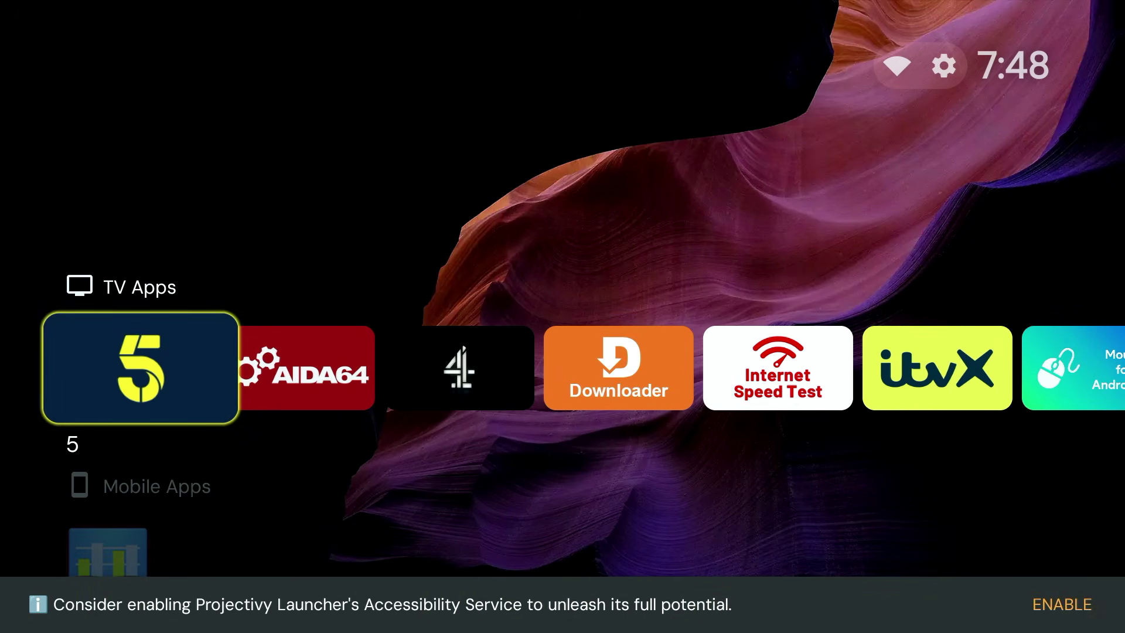
key(Up)
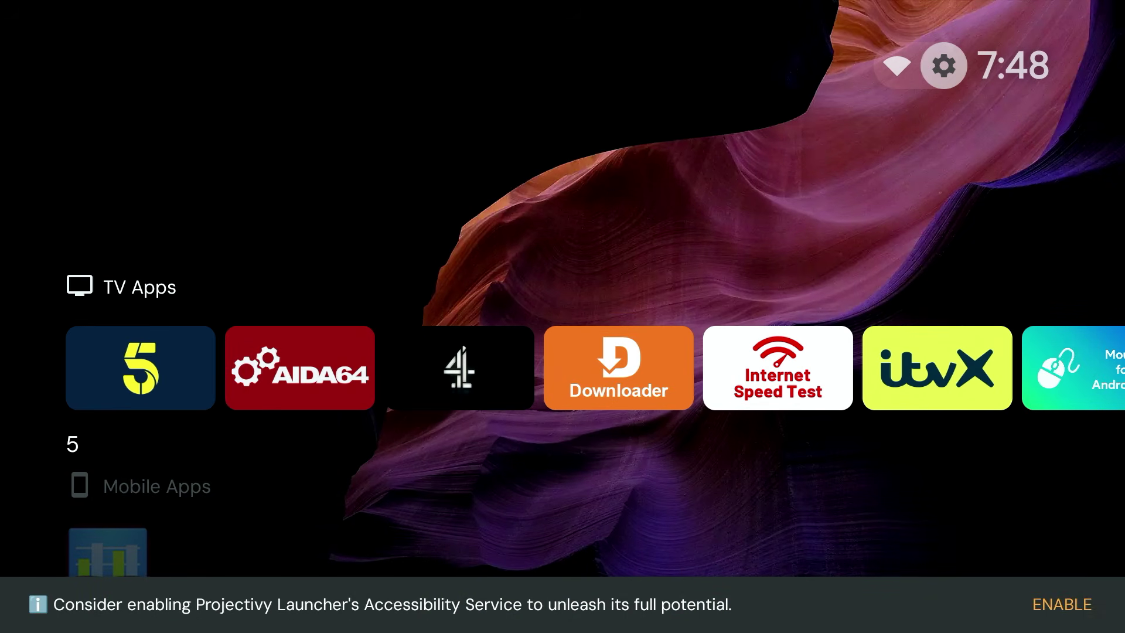
key(Return)
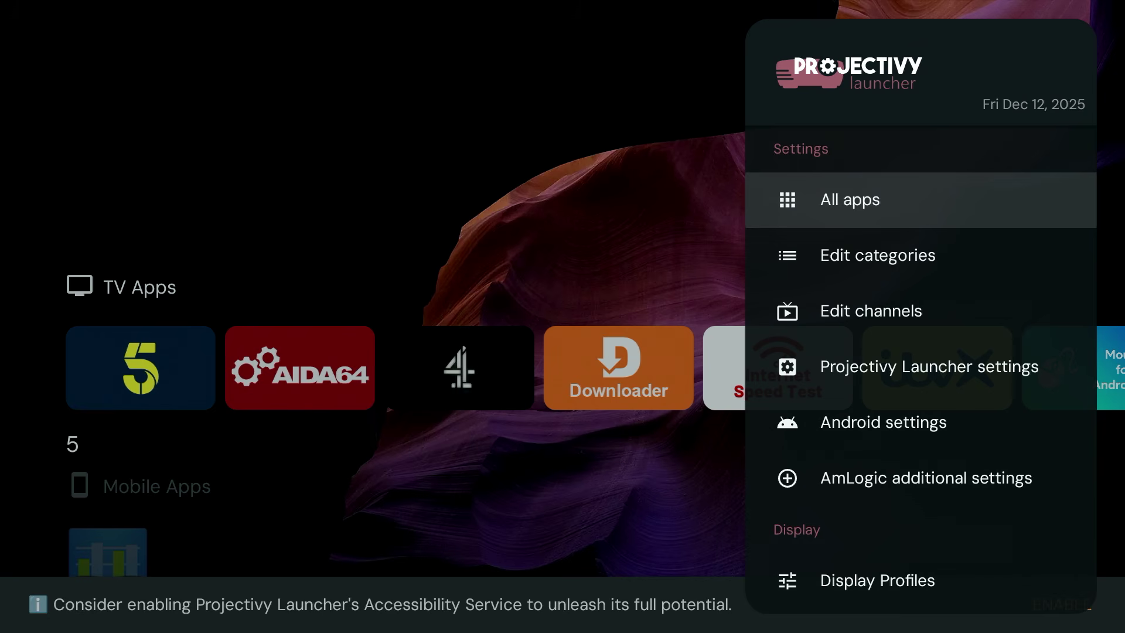
key(Down)
key(Down)
key(Down)
key(Return)
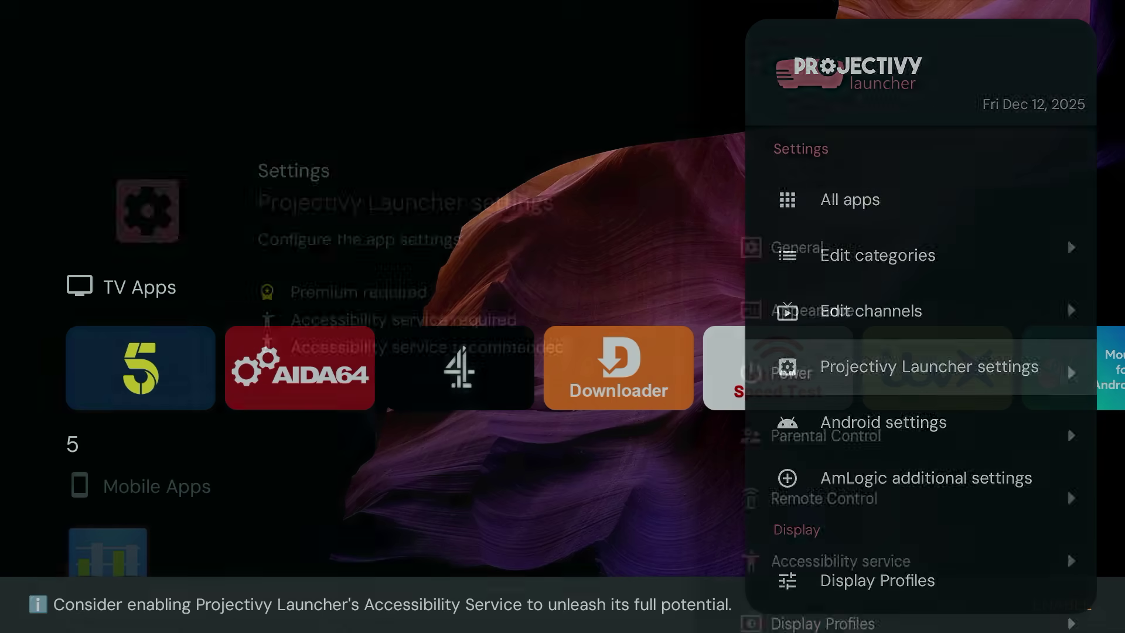
Turn on Override current launcher in General settings and return to the home screen
key(Return)
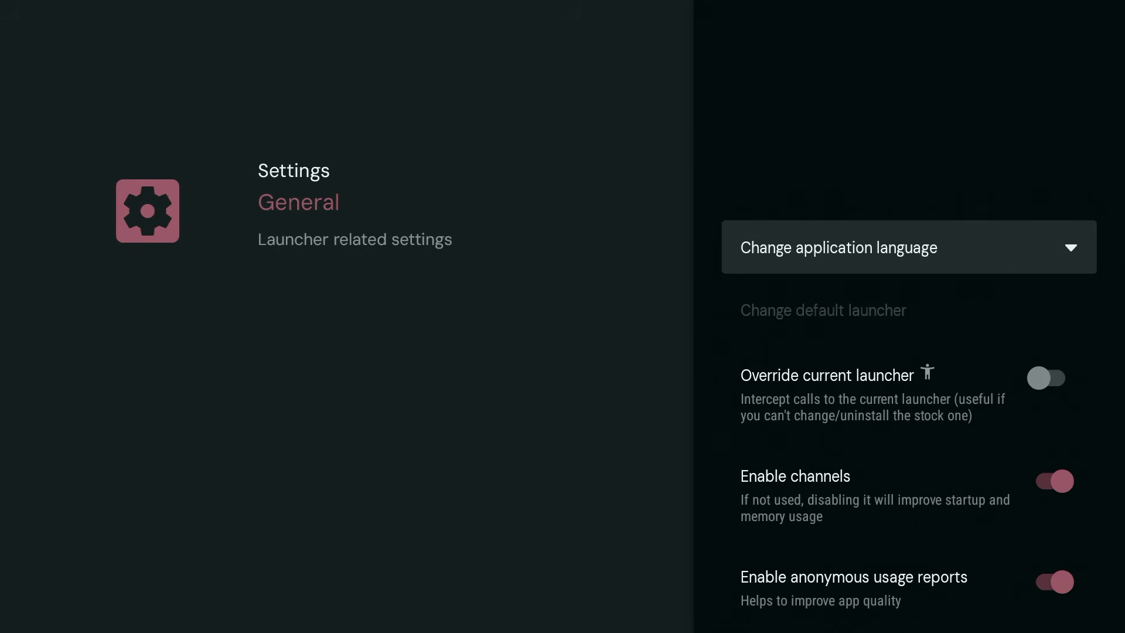
key(Down)
key(Down)
key(Return)
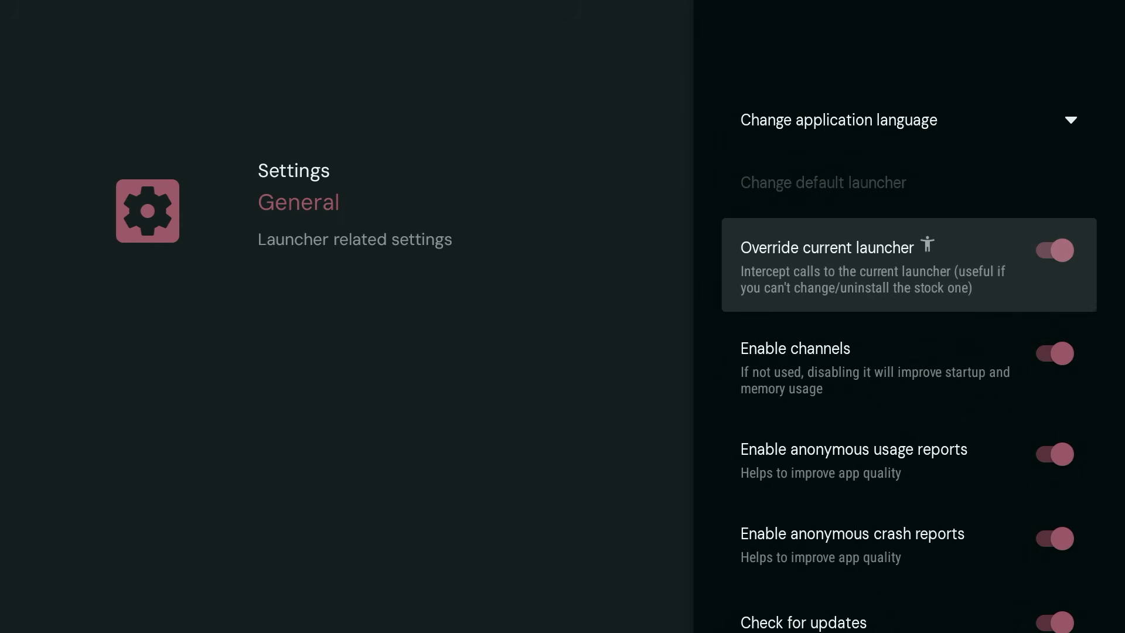
key(Escape)
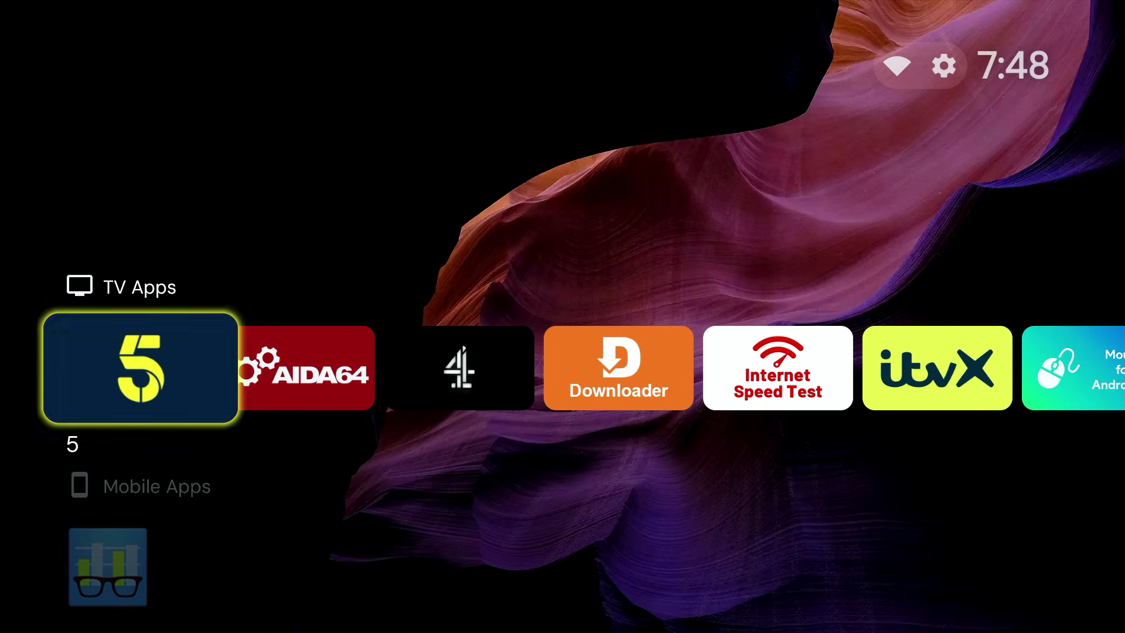
key(Right)
key(Return)
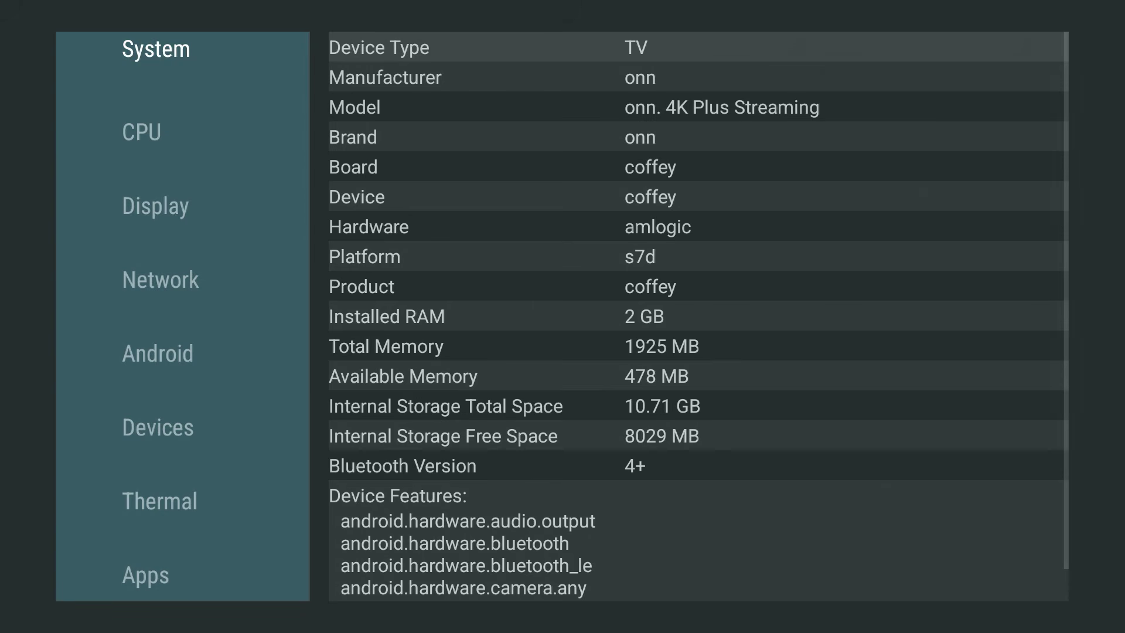
key(Escape)
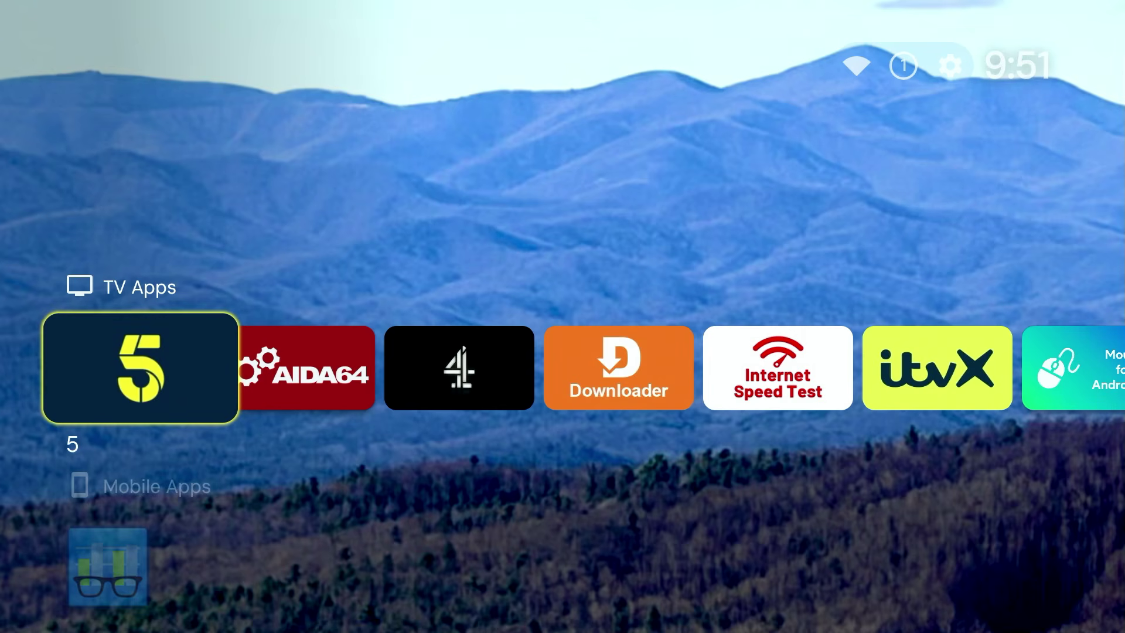
Add NordVPN from the TV Apps row to a new Favorites row
key(Right)
key(Right)
key(Right)
key(Right)
key(Right)
key(Right)
key(Right)
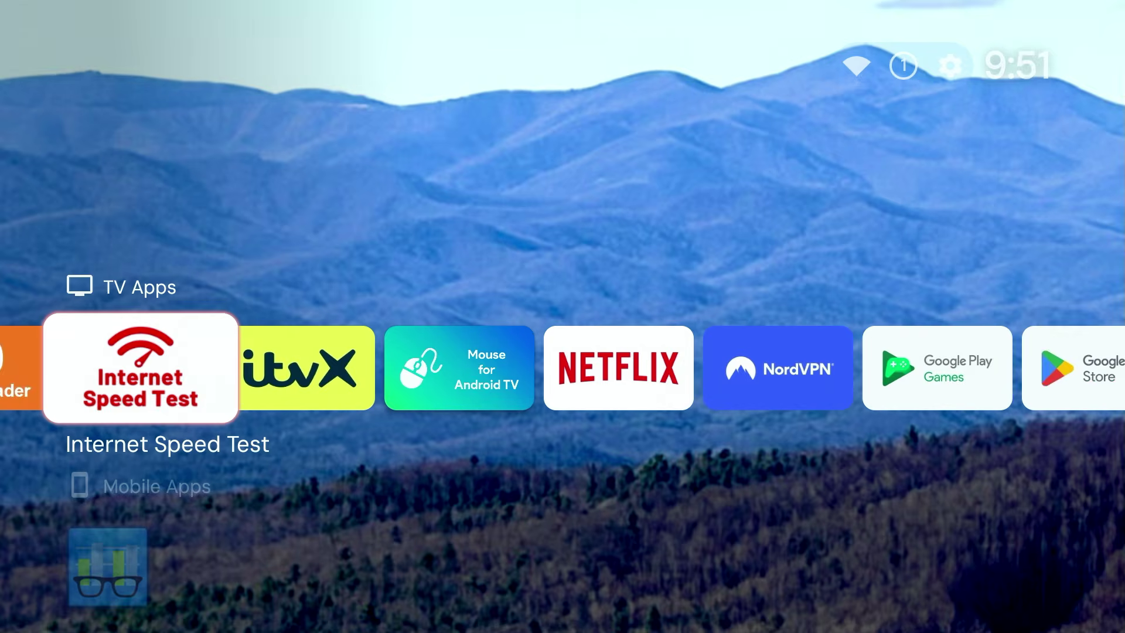
key(Right)
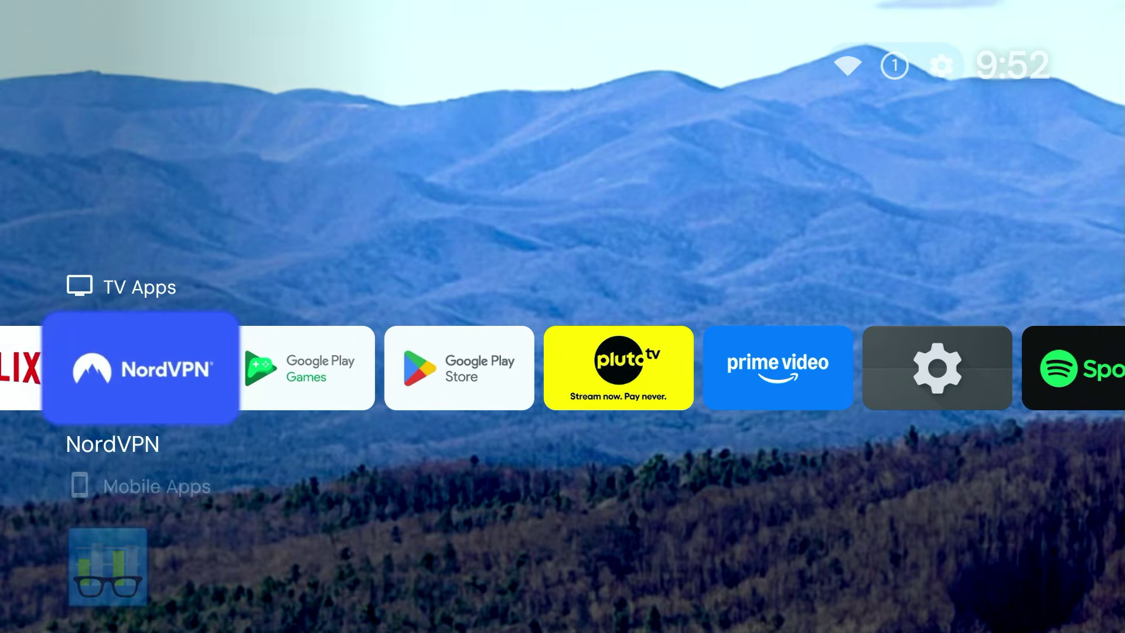
key(Return)
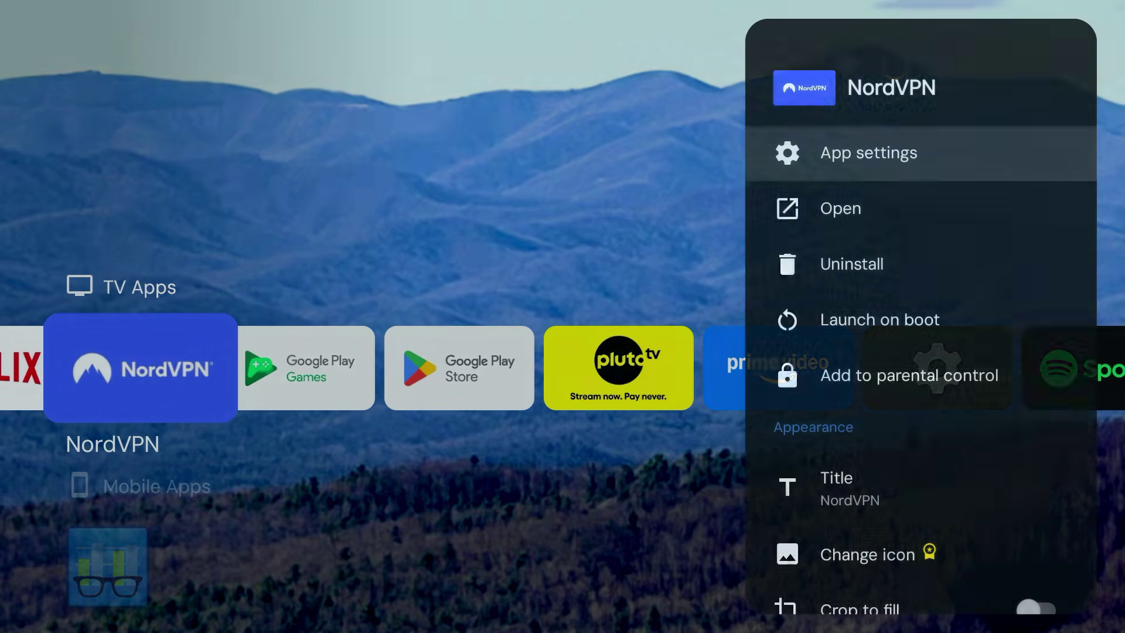
key(Down)
key(Down)
key(Down)
key(Down)
key(Down)
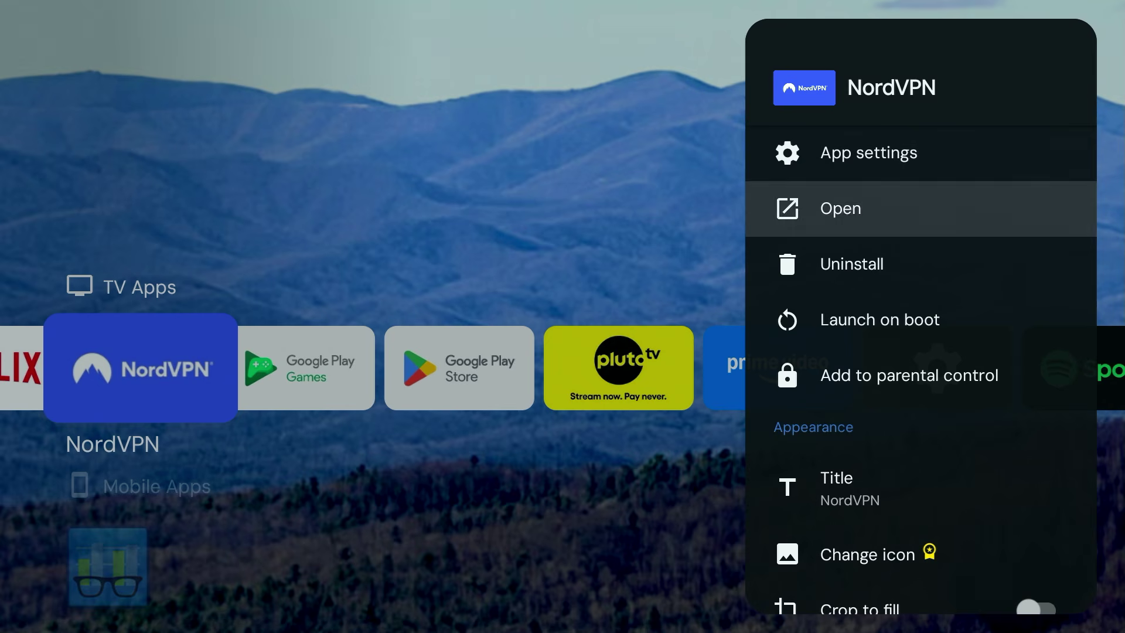
key(Down)
key(Down)
key(Down)
key(Down)
key(Down)
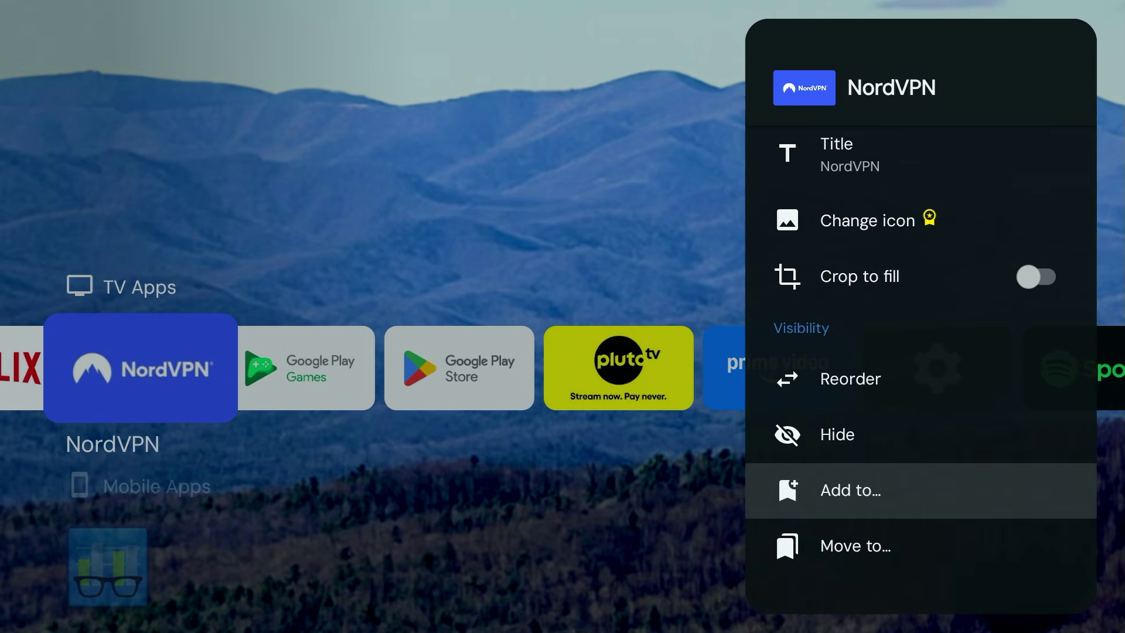
key(Return)
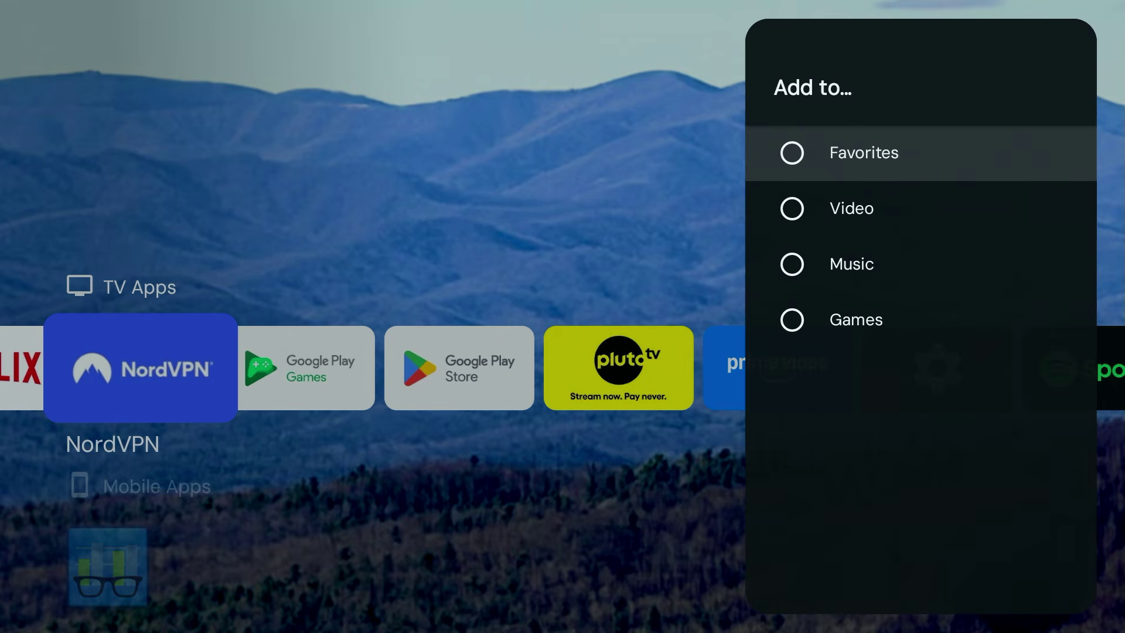
key(Return)
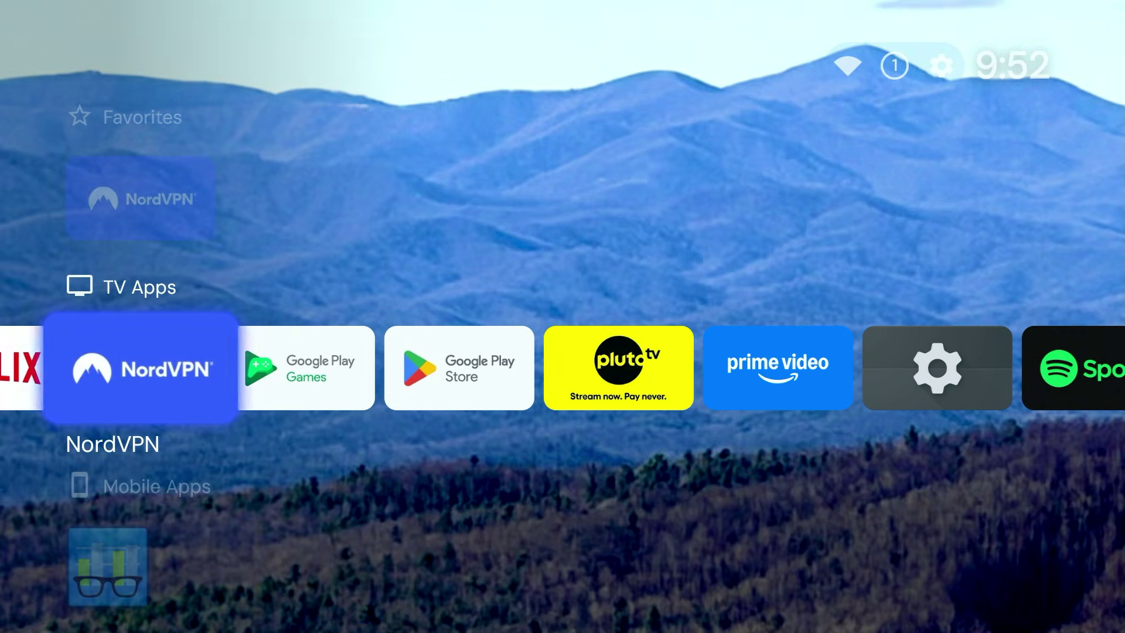
key(Up)
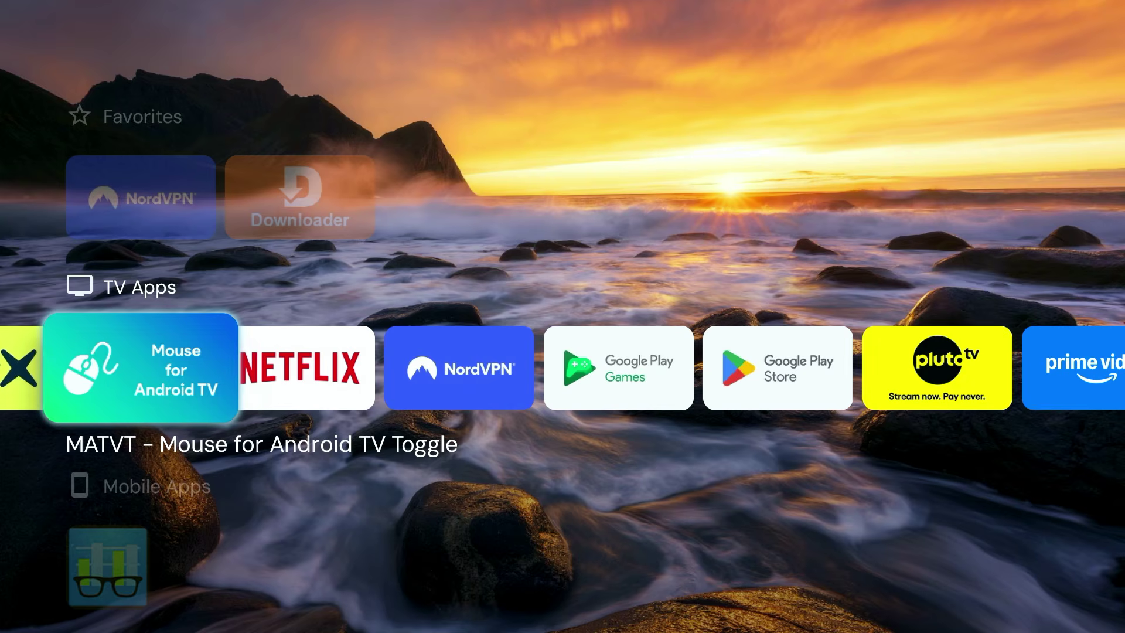
Hide Google Play Games from the TV Apps row using its options menu
key(Right)
key(Right)
key(Right)
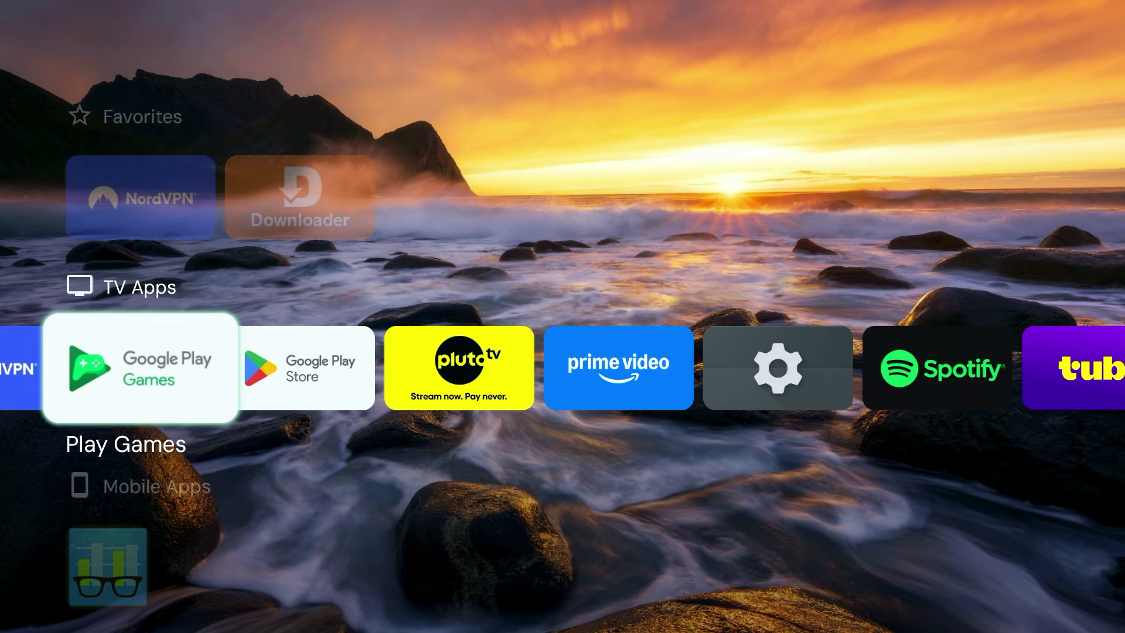
key(Return)
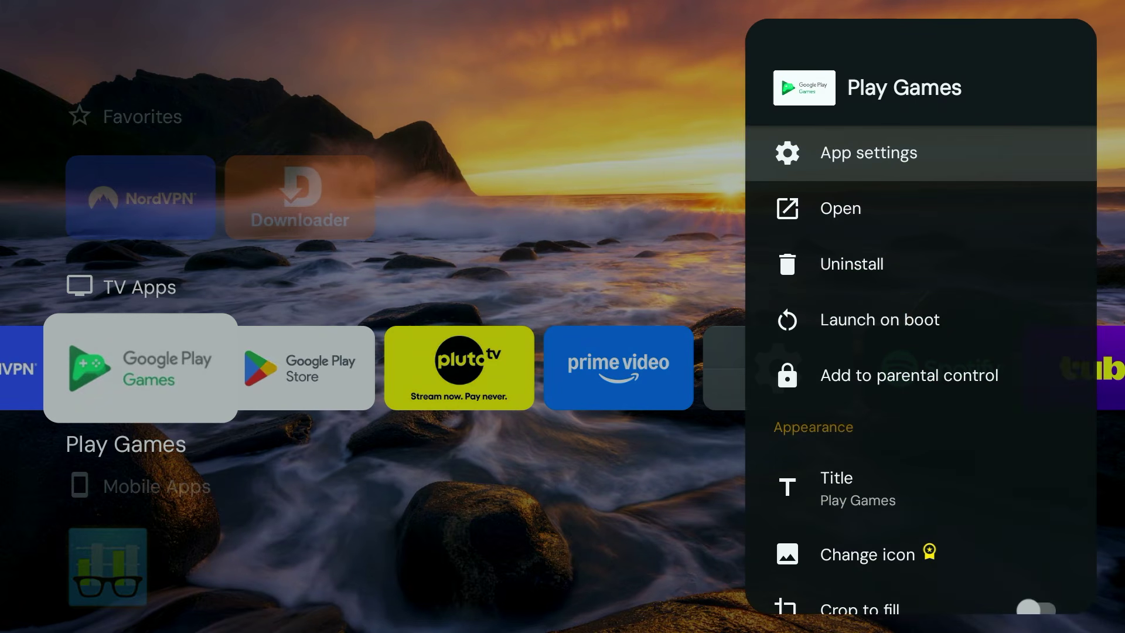
key(Down)
key(Down)
key(Down)
key(Down)
key(Down)
key(Down)
key(Down)
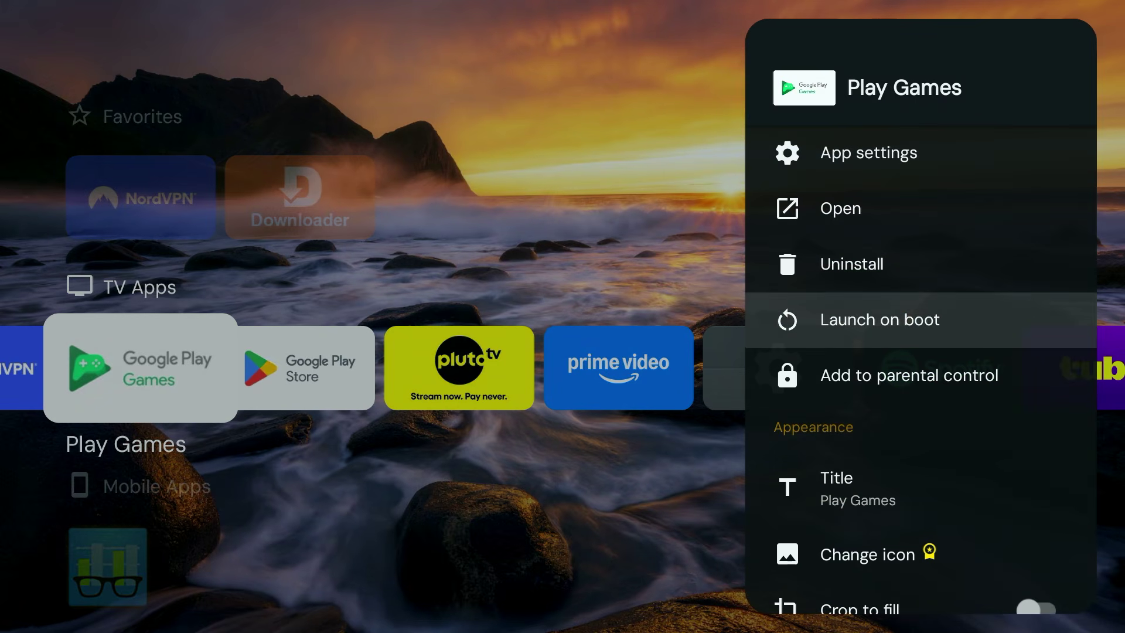
key(Down)
key(Down)
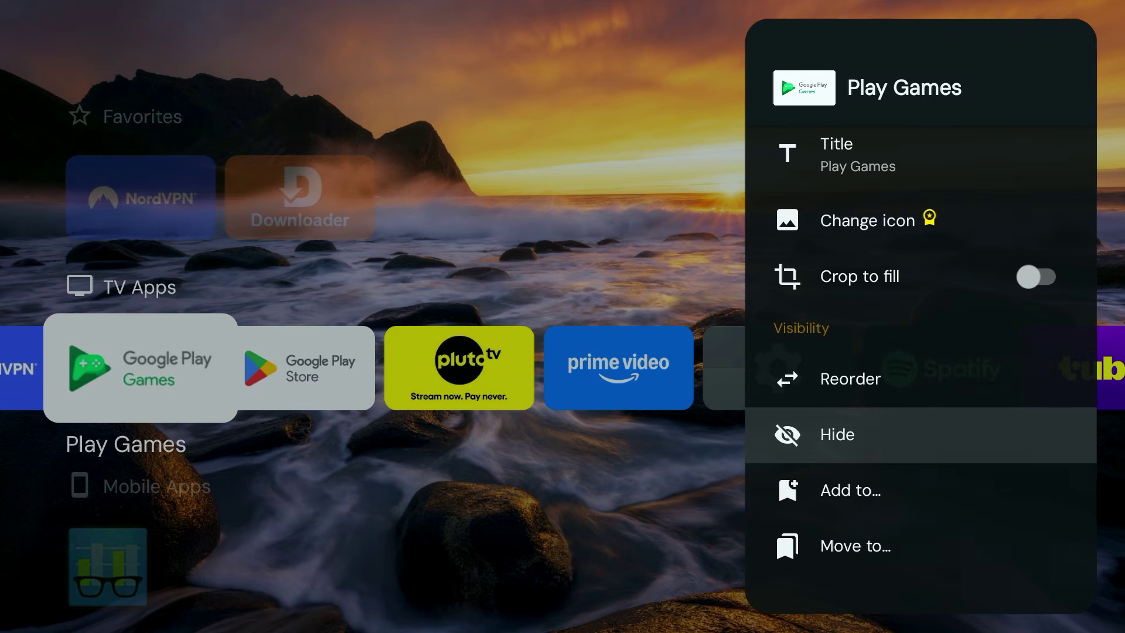
key(Return)
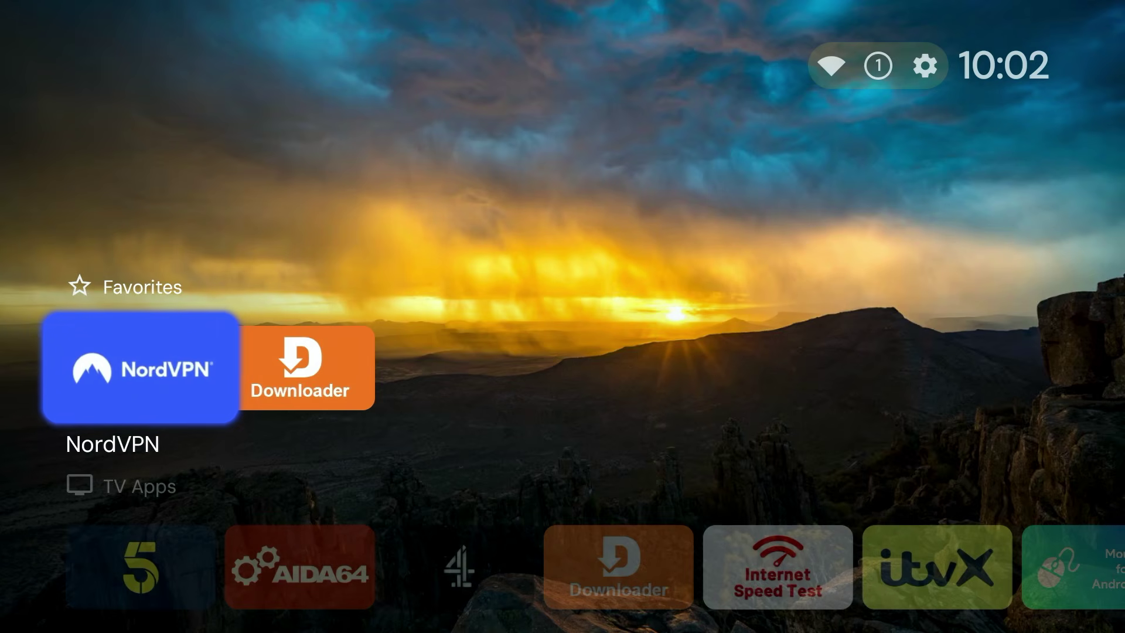
key(Up)
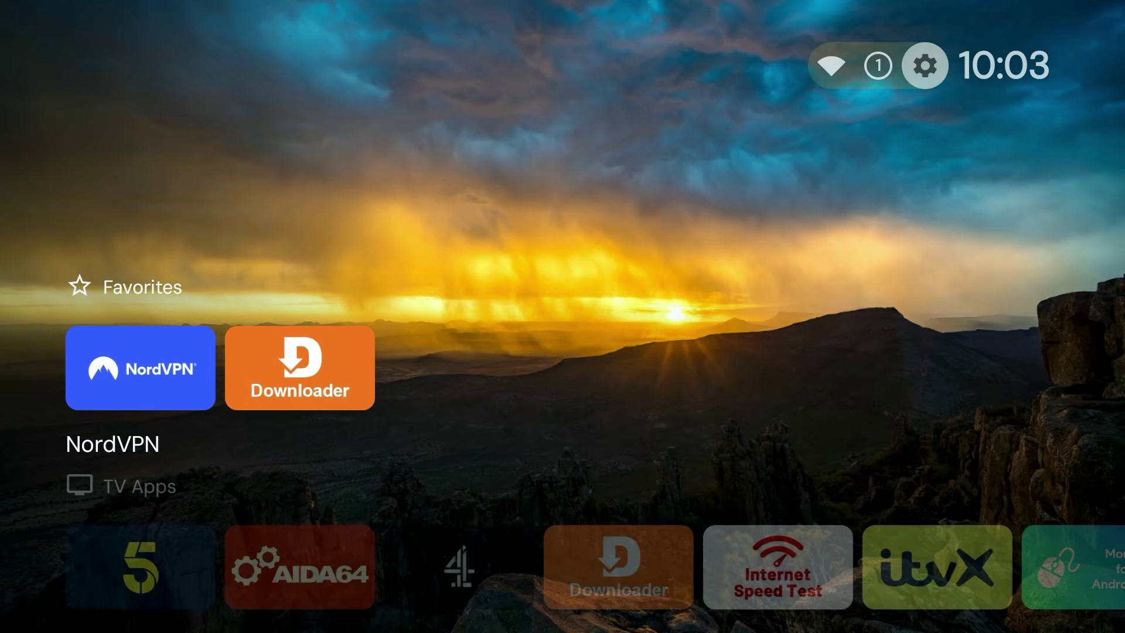
Under Edit channels, switch the 5 app's Featured channel to Visible so its row appears
key(Return)
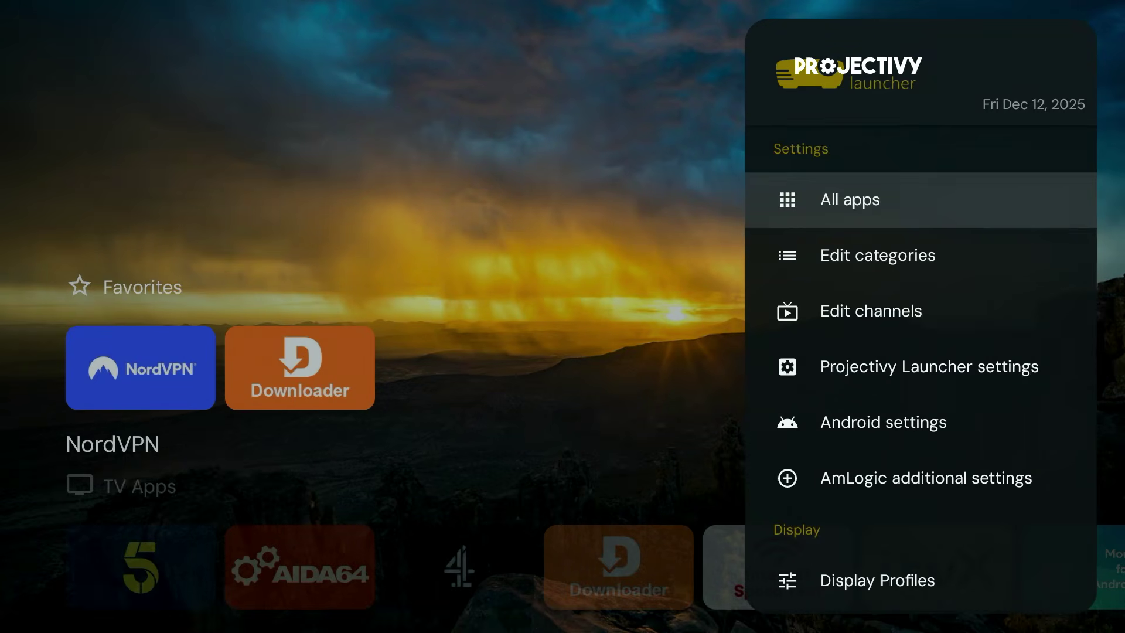
key(Down)
key(Down)
key(Return)
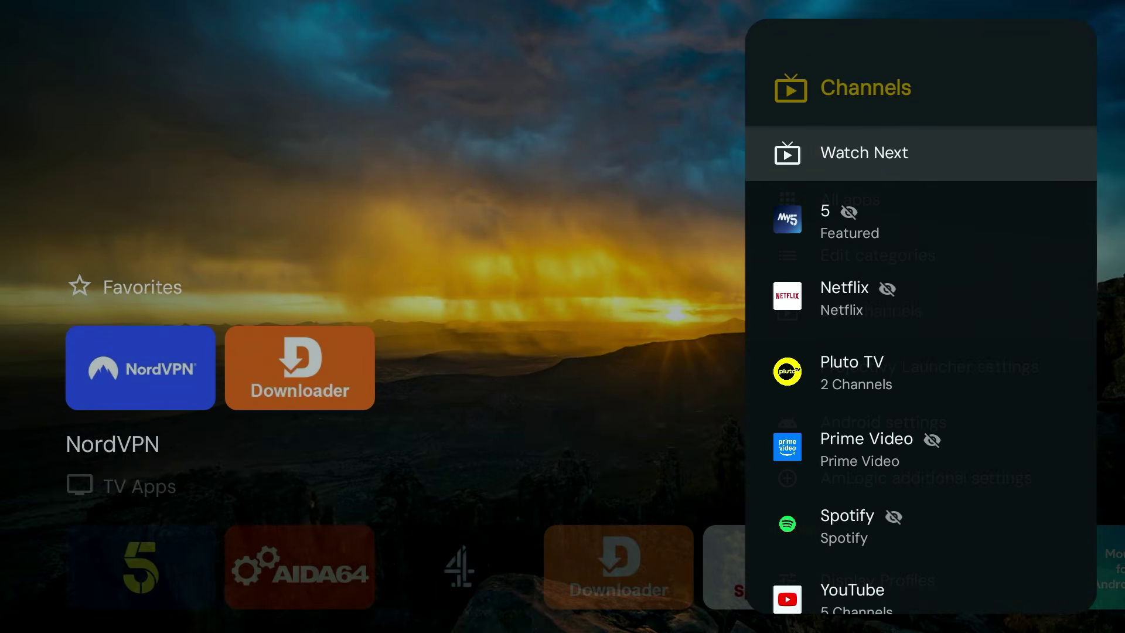
key(Down)
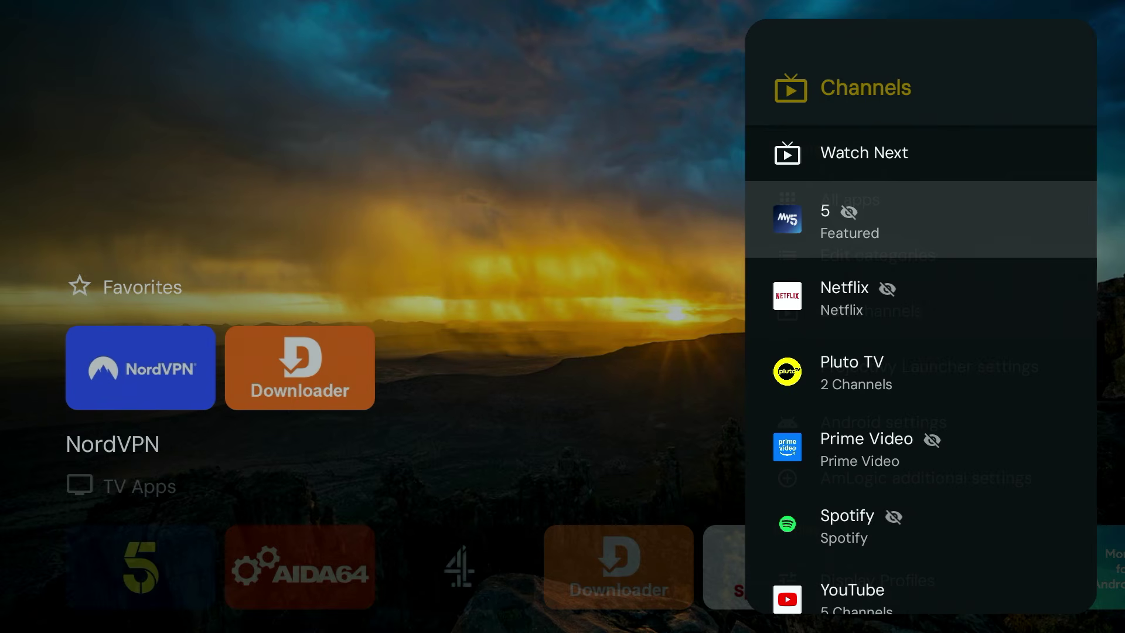
key(Return)
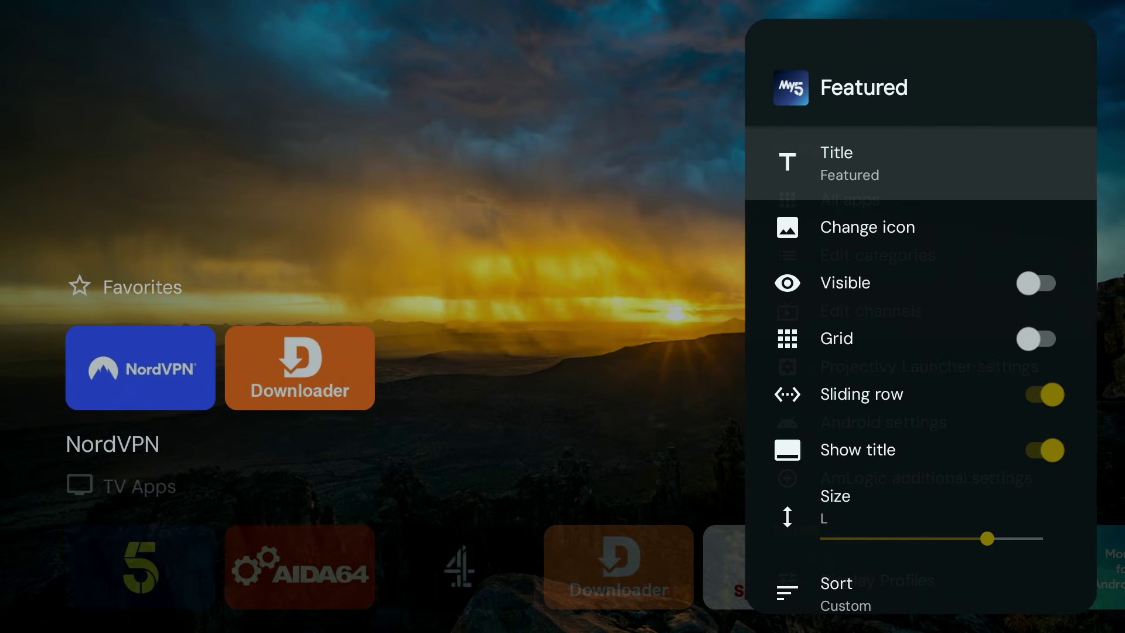
key(Down)
key(Down)
key(Return)
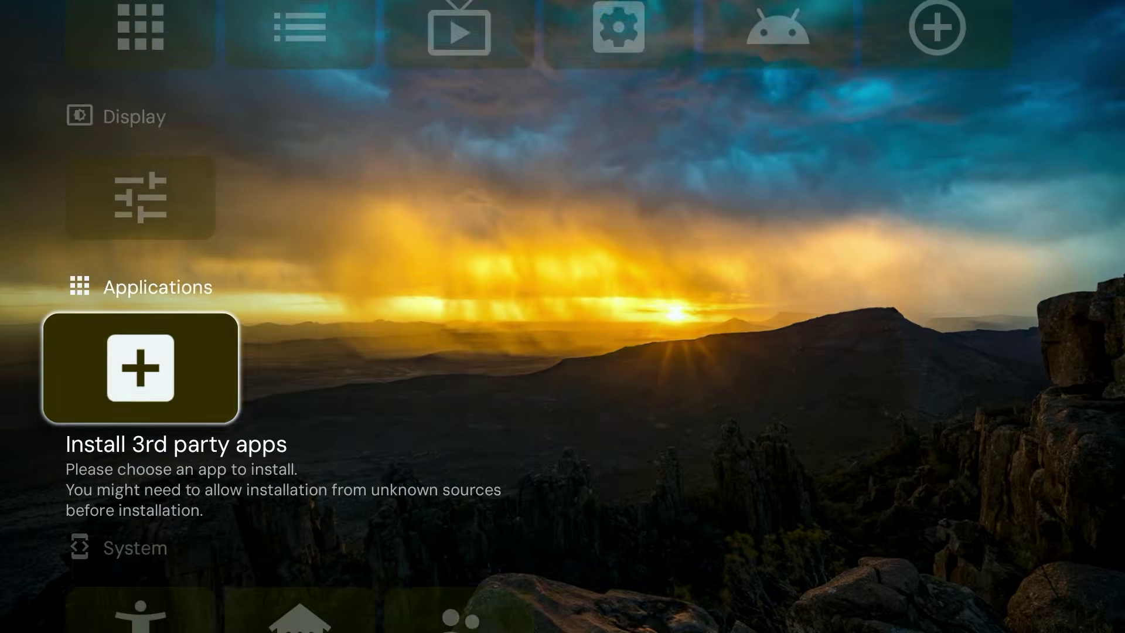
key(Down)
key(Down)
Reorder the Netflix channel row up three places, above the apps and channels rows
key(Down)
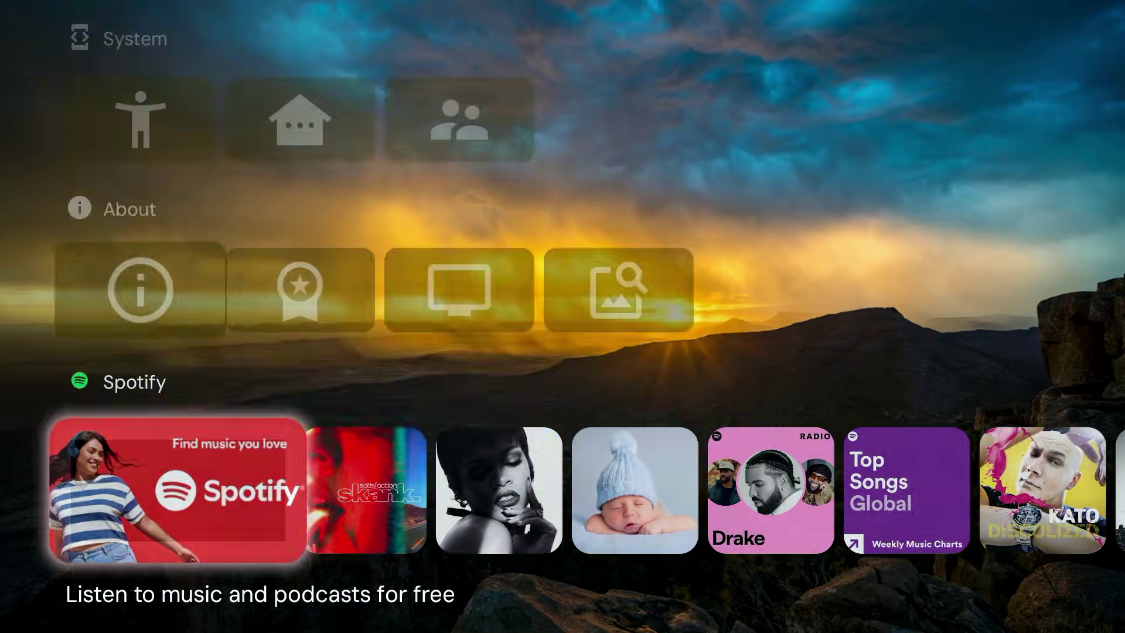
key(Down)
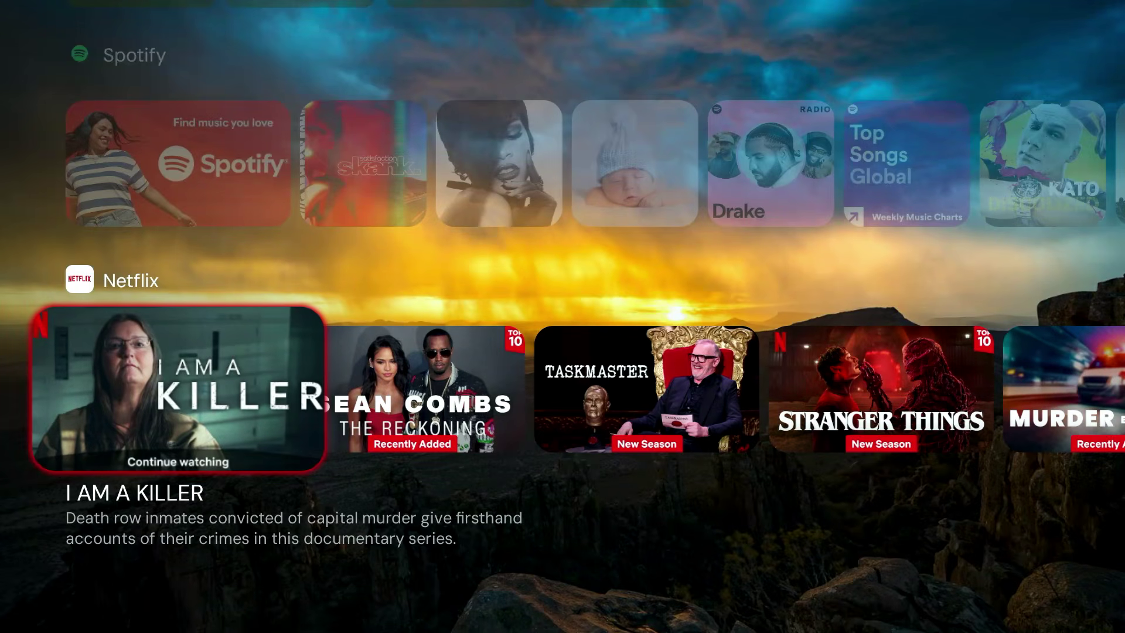
key(Left)
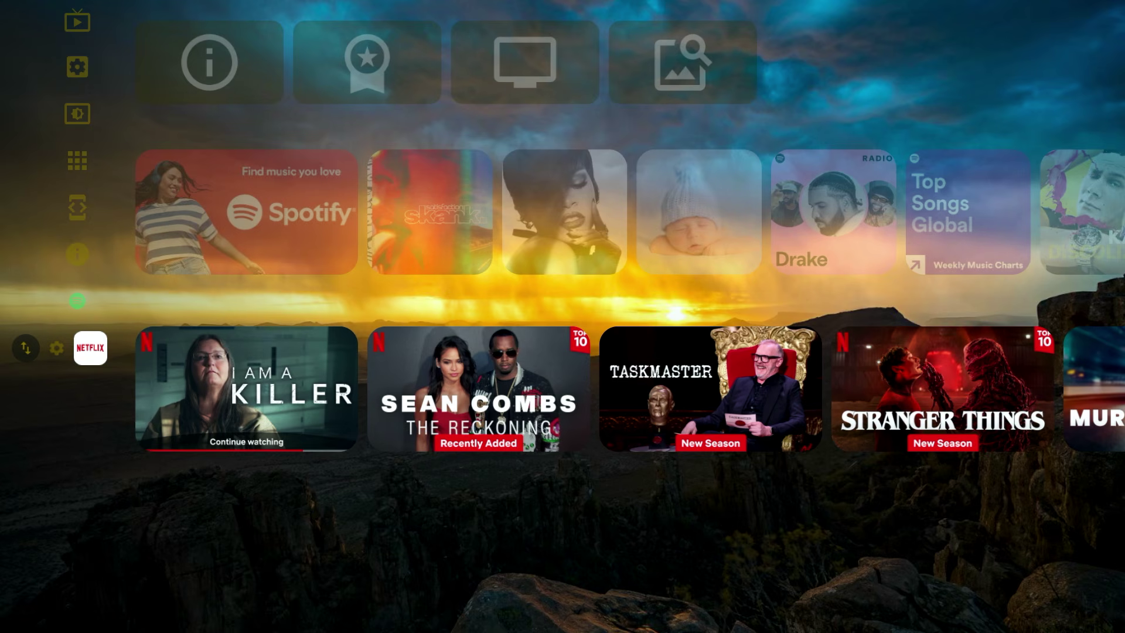
key(Up)
key(Up)
key(Up)
key(Up)
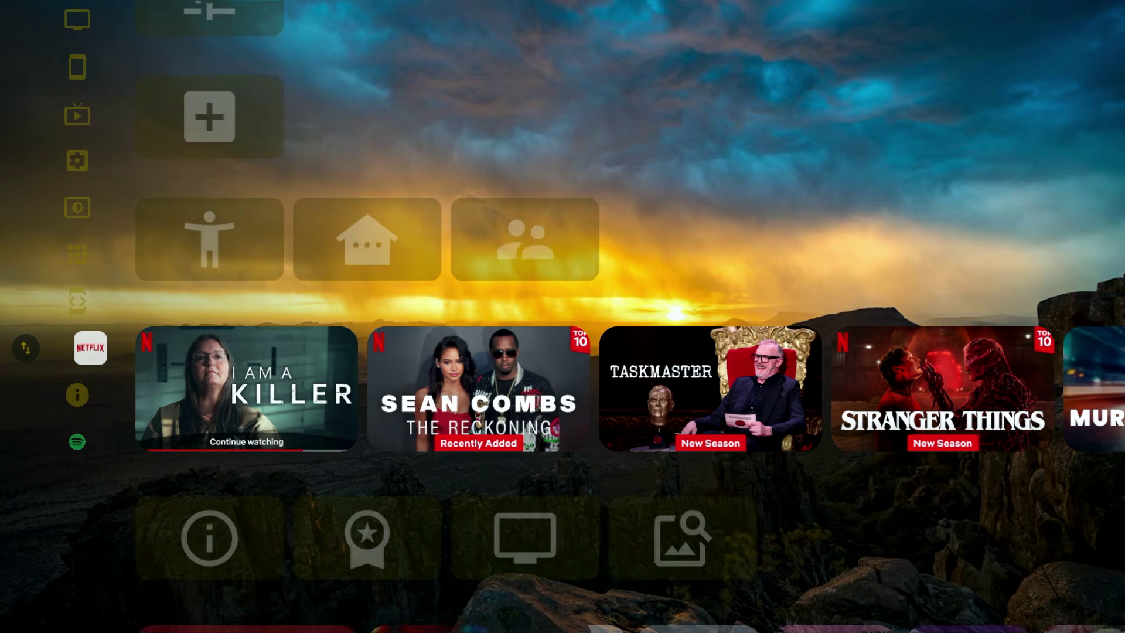
key(Up)
key(Up)
key(Up)
key(Up)
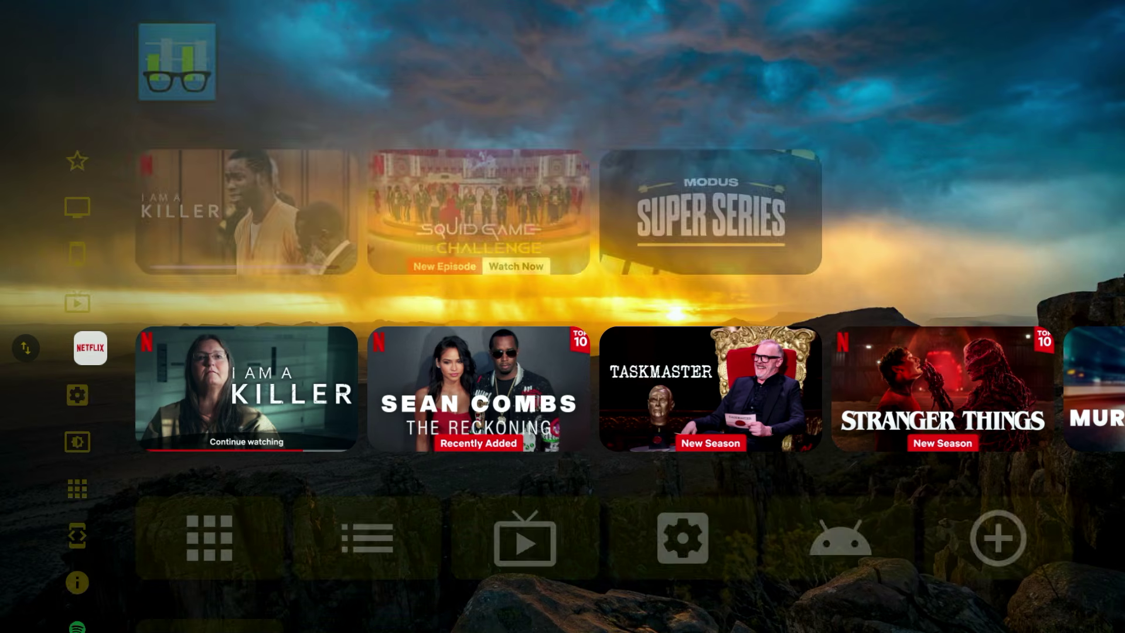
key(Up)
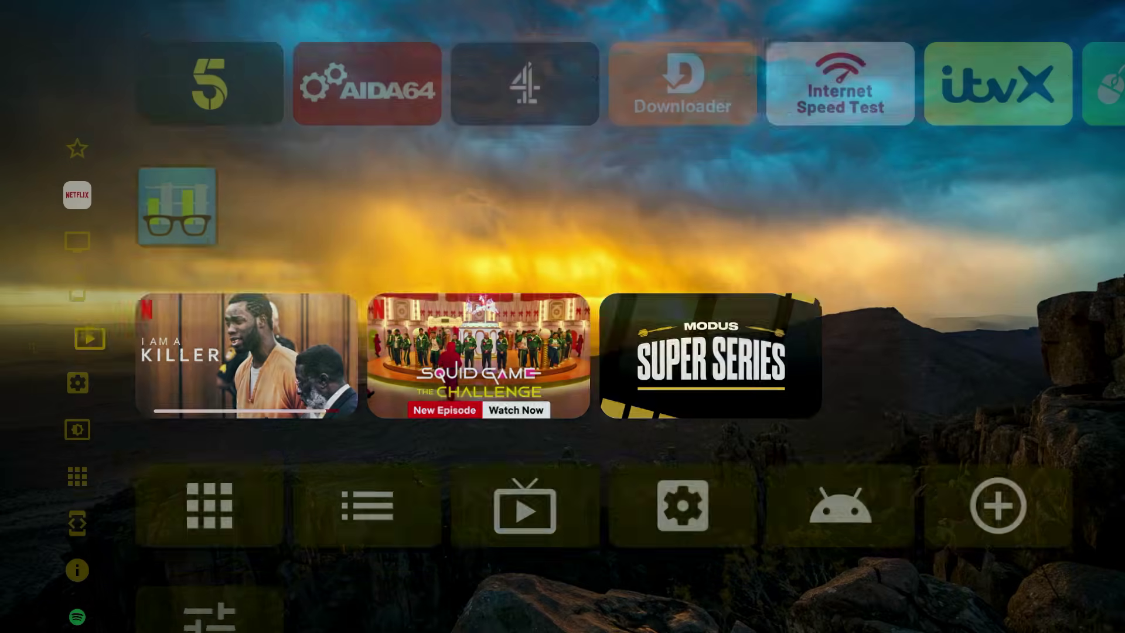
Turn off Visible for the Display category tile to hide it from the home screen
key(Down)
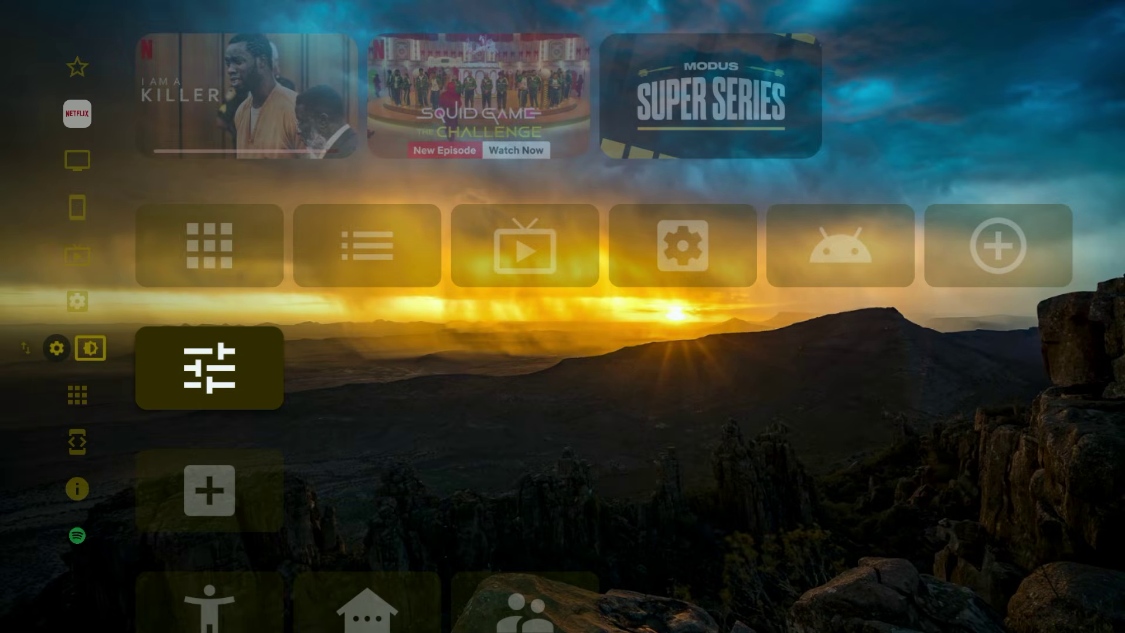
key(Return)
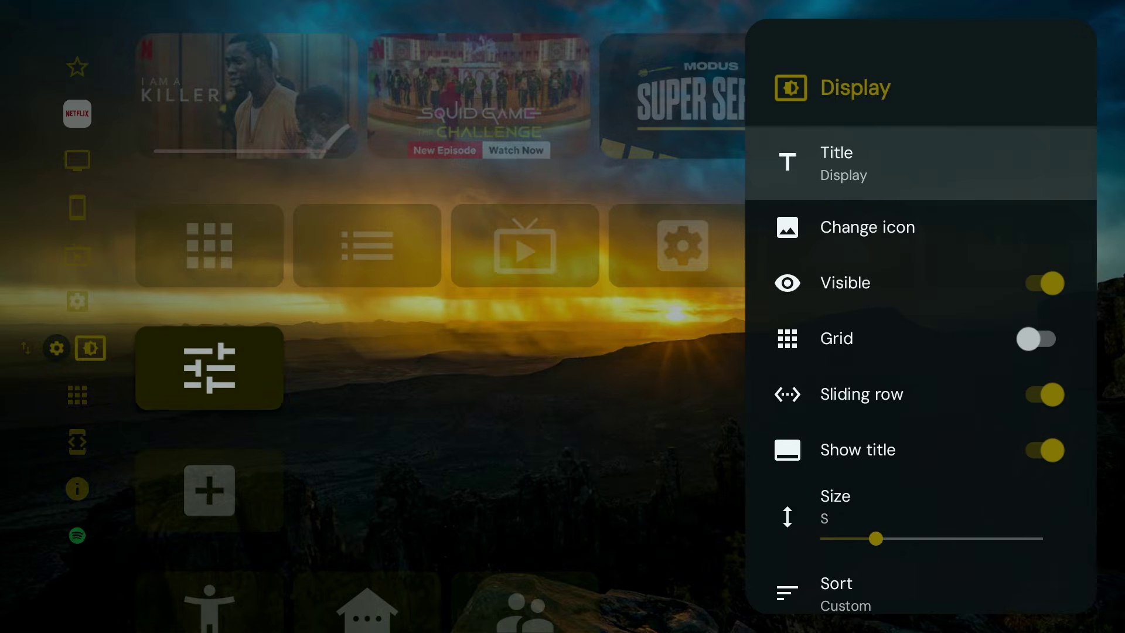
key(Down)
key(Down)
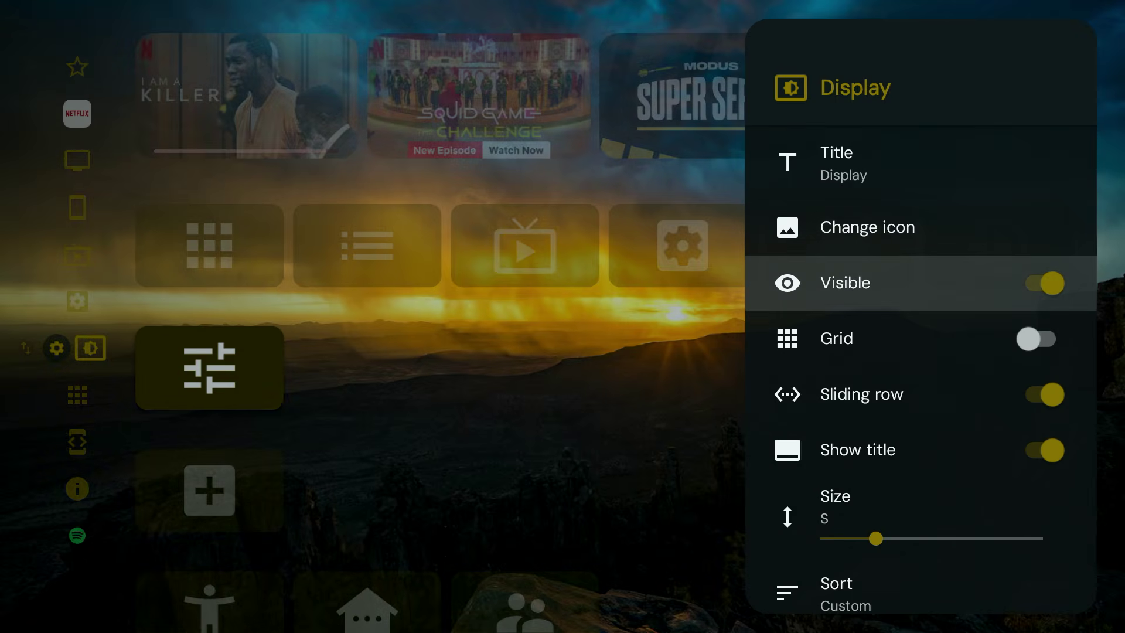
key(Return)
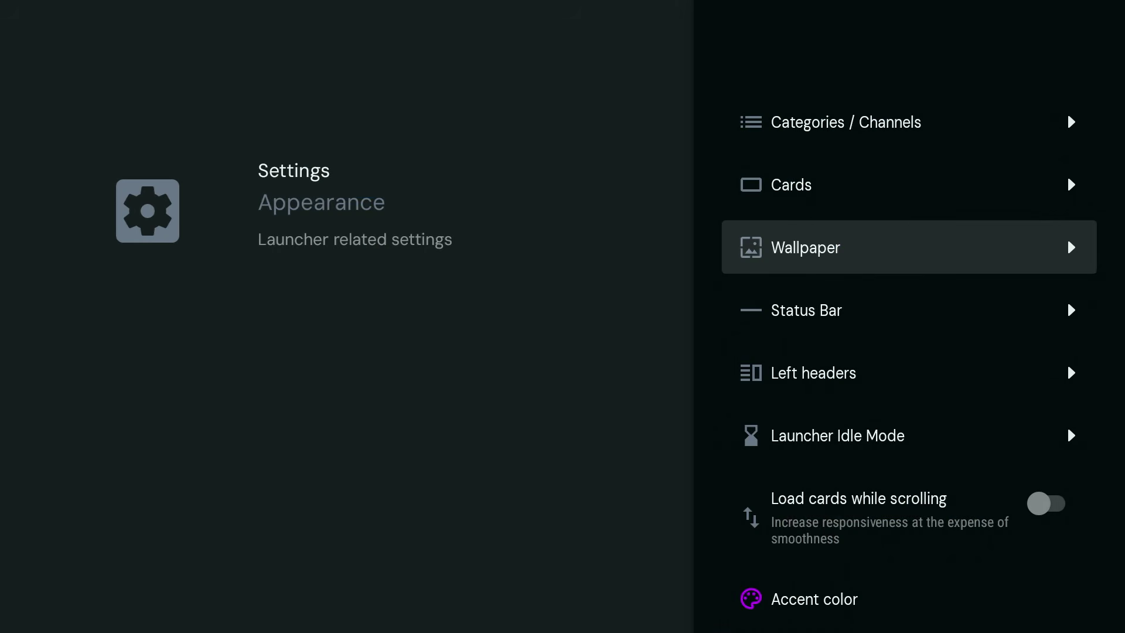
Select User defined as the Launcher wallpaper in Wallpaper settings
key(Return)
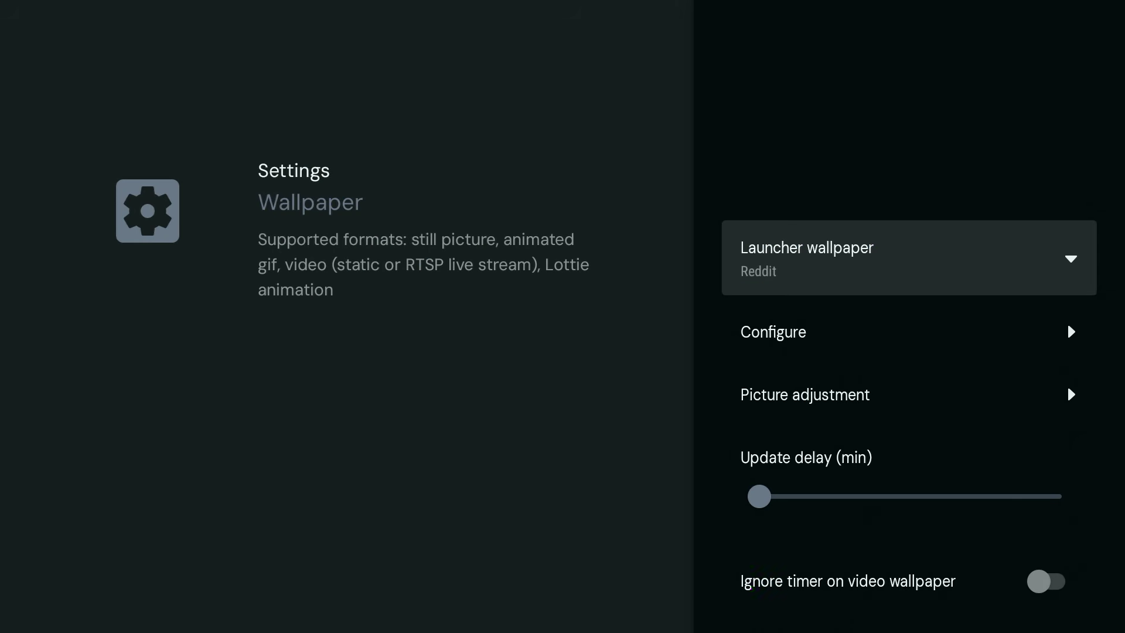
key(Return)
key(Down)
key(Down)
key(Down)
key(Down)
key(Down)
key(Down)
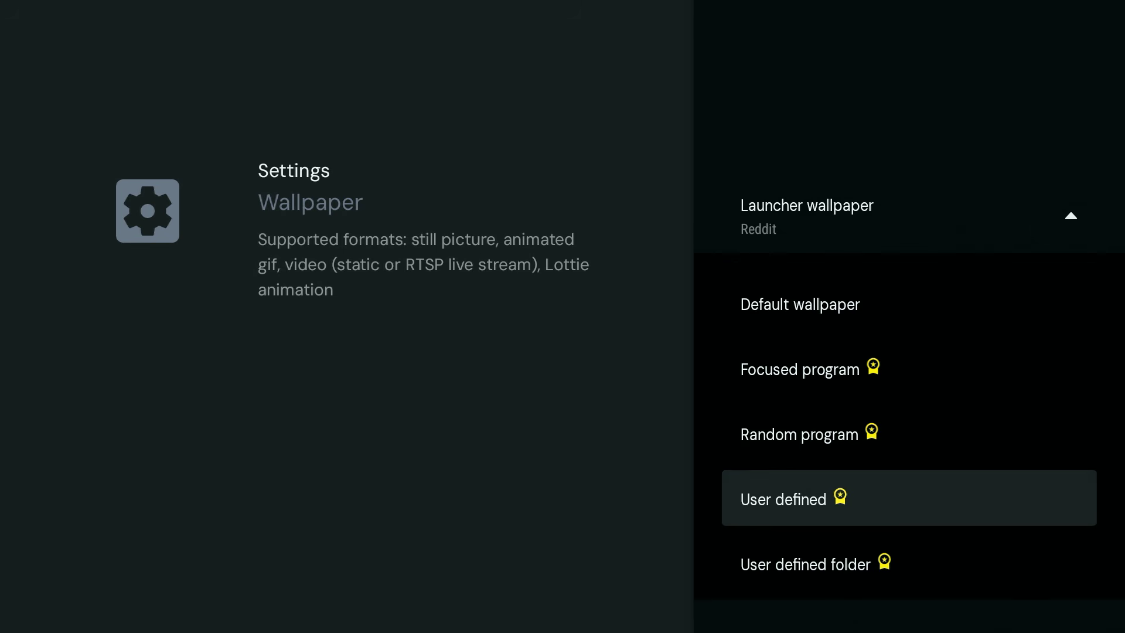
key(Return)
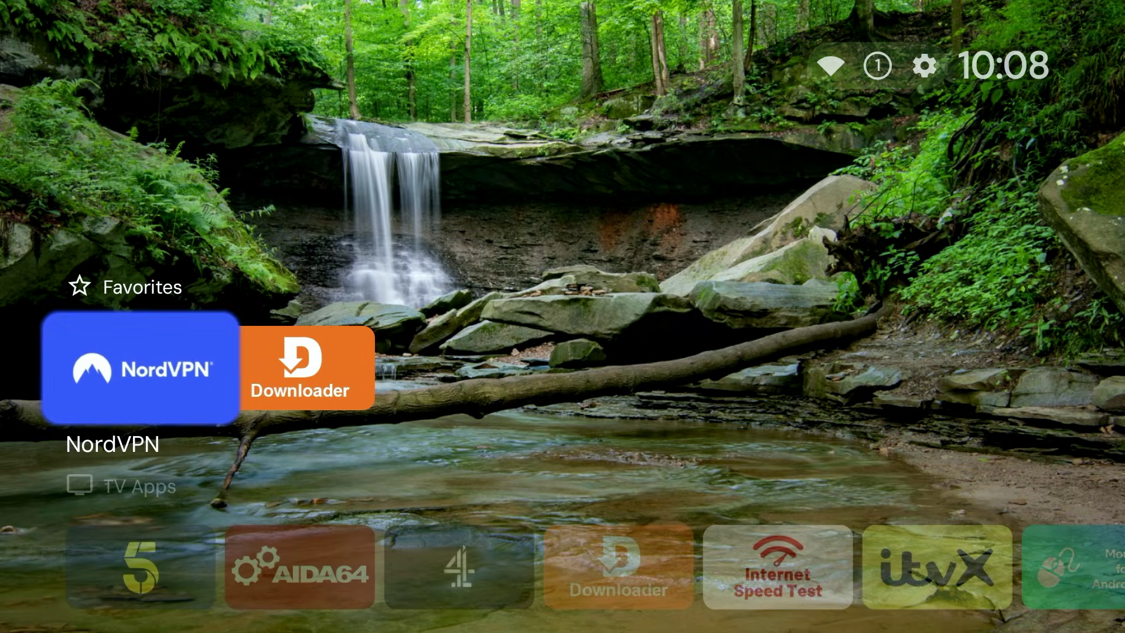
Go to Projectivy Launcher settings > Appearance > Wallpaper from the home screen gear
key(Up)
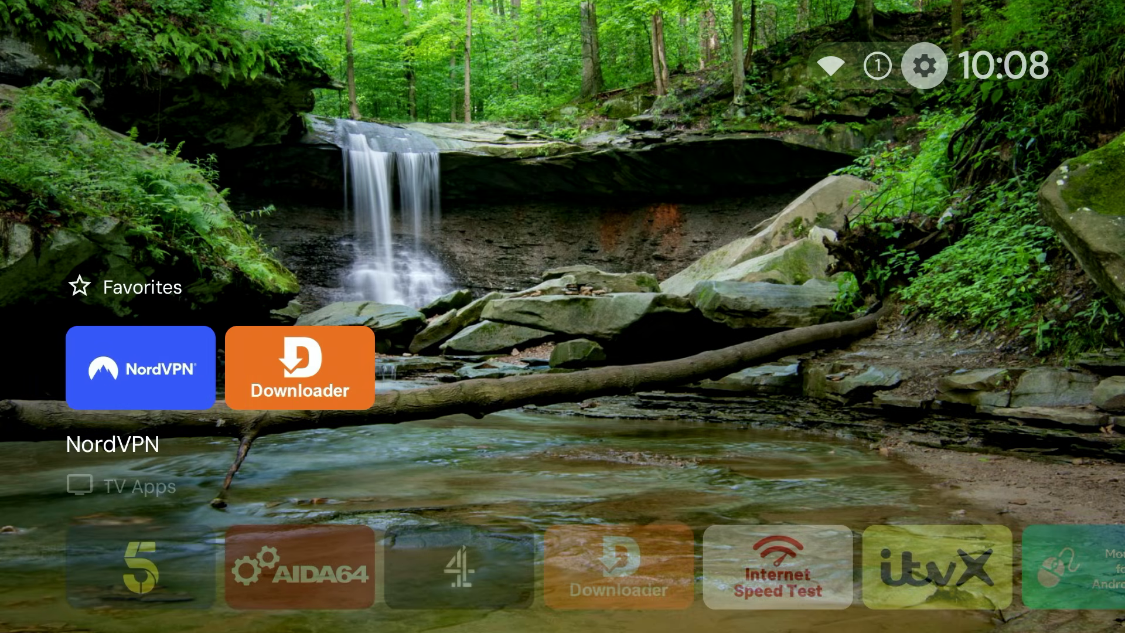
key(Return)
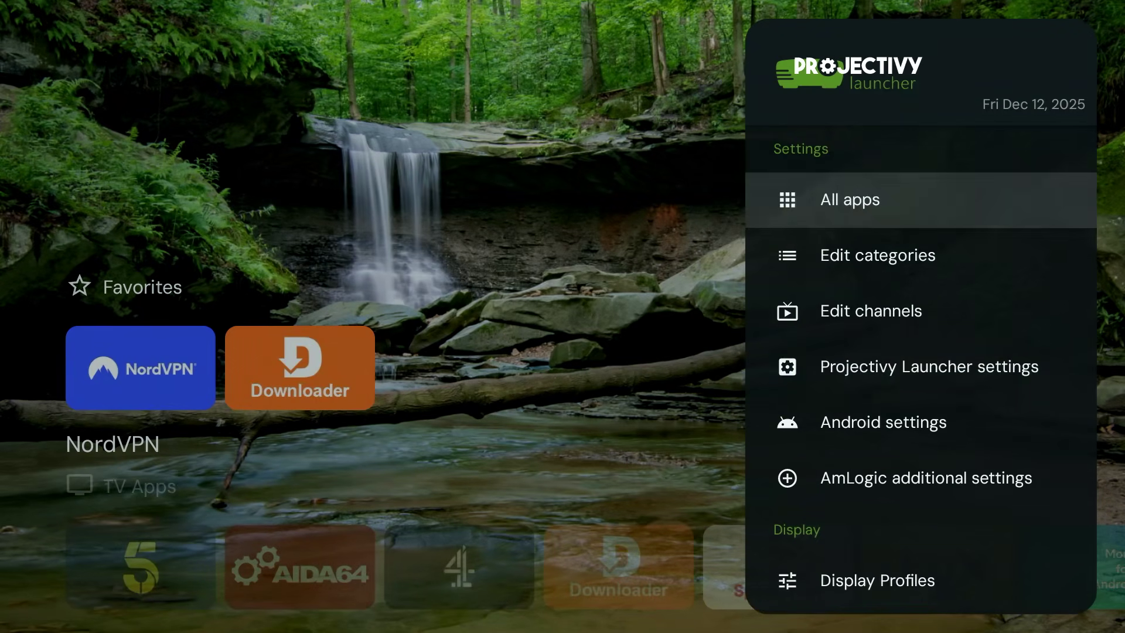
key(Down)
key(Down)
key(Down)
key(Return)
key(Down)
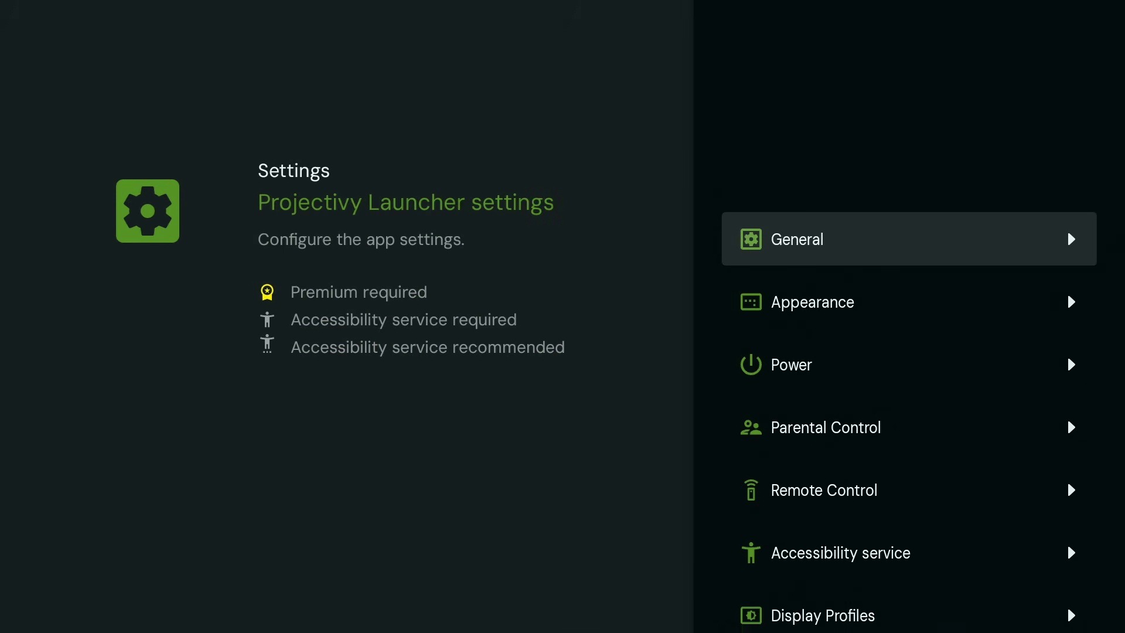
key(Return)
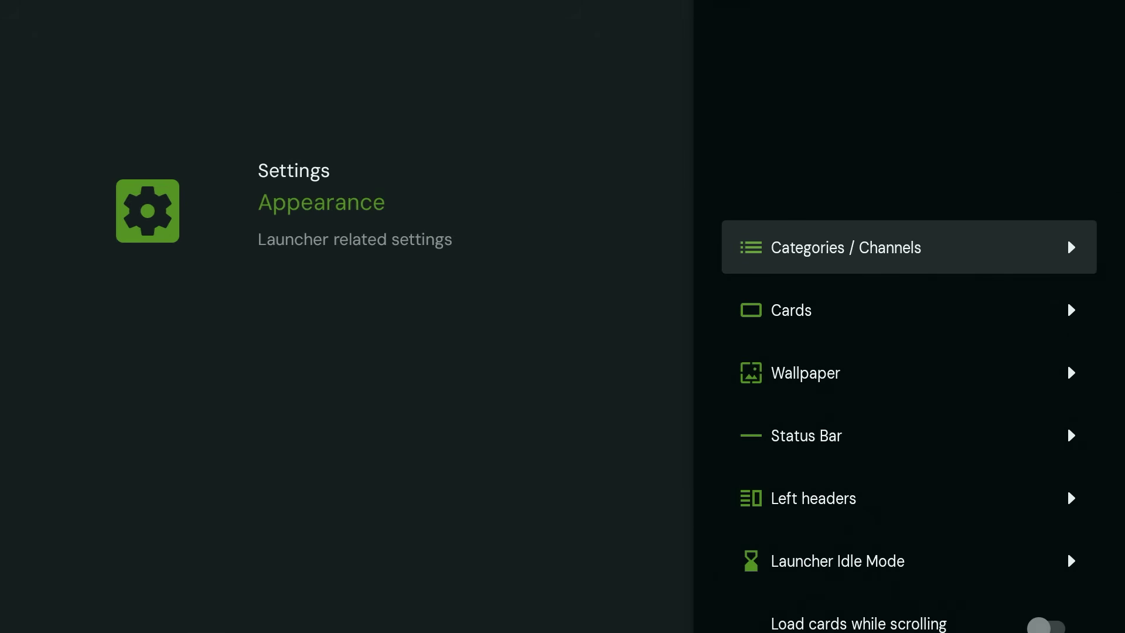
key(Down)
key(Down)
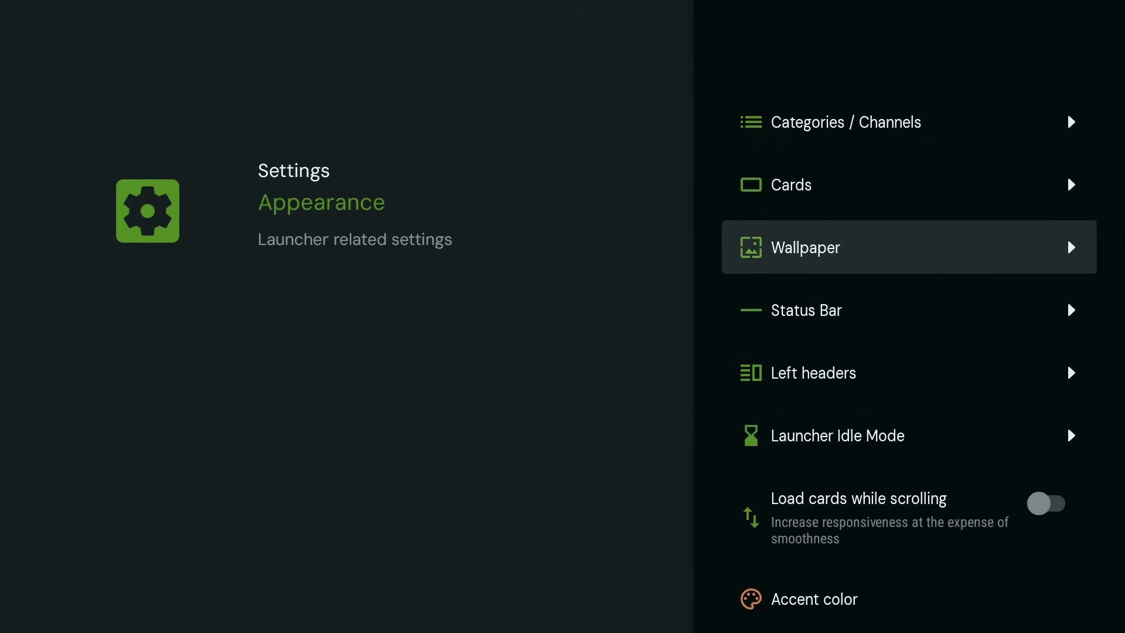
key(Return)
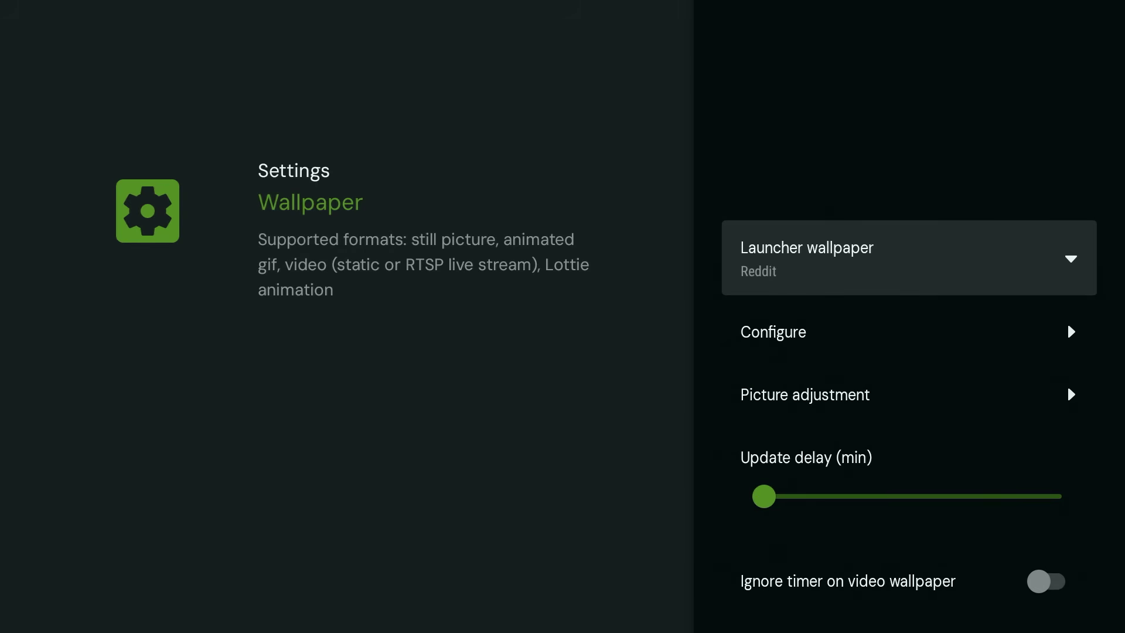
Choose Dynamic colors as the Launcher wallpaper and exit settings
key(Return)
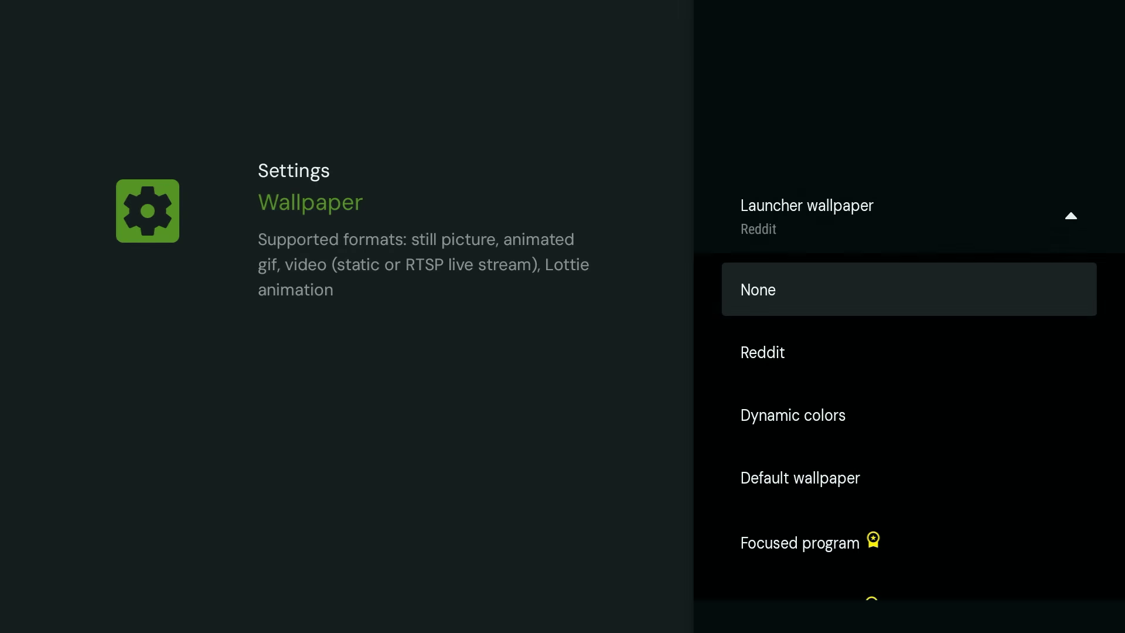
key(Down)
key(Down)
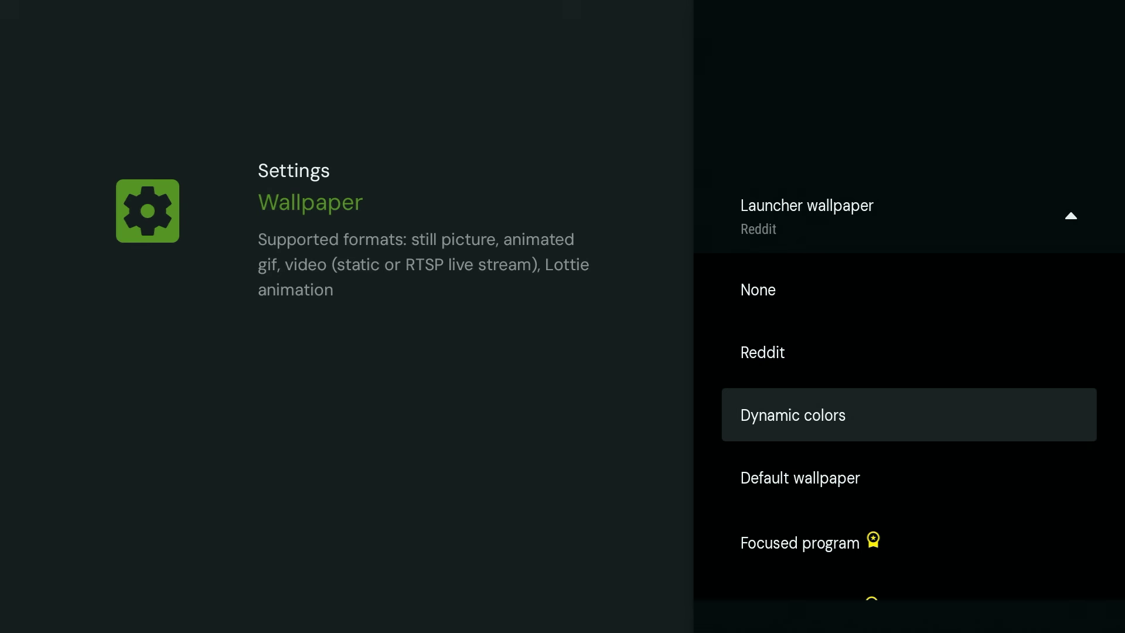
key(Return)
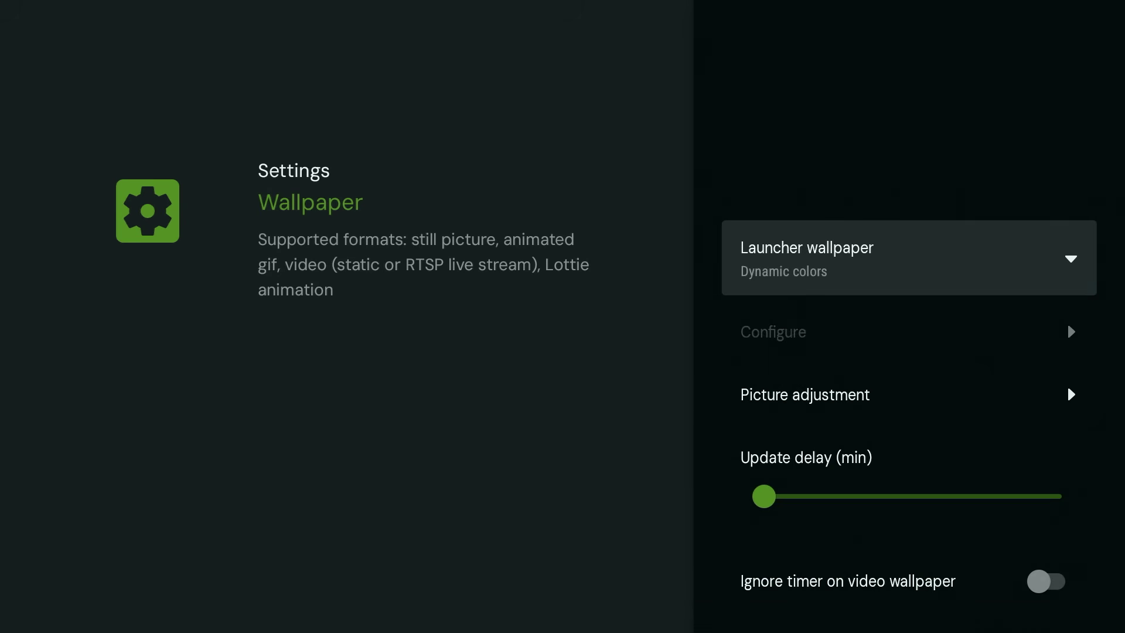
key(Escape)
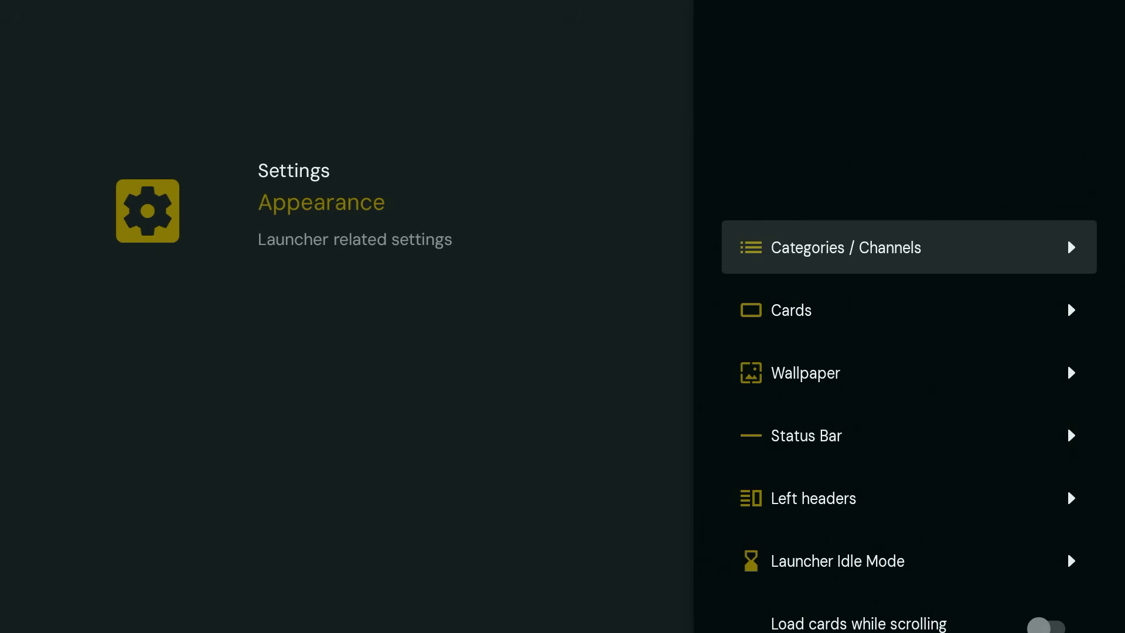
In Cards settings, toggle Show title off and back on
key(Down)
key(Return)
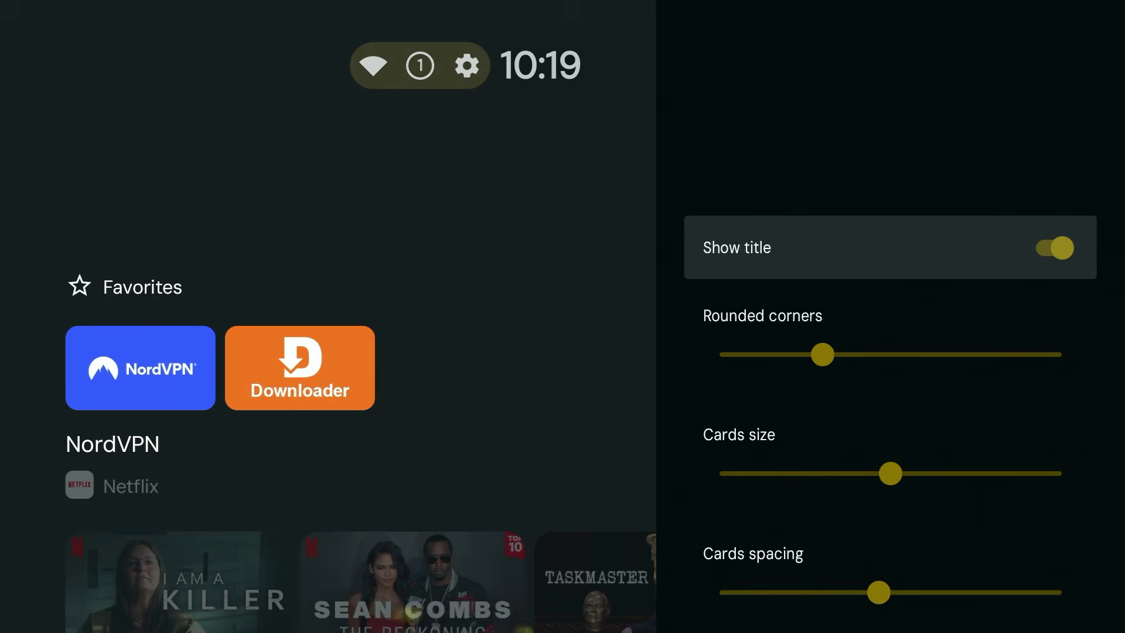
key(Return)
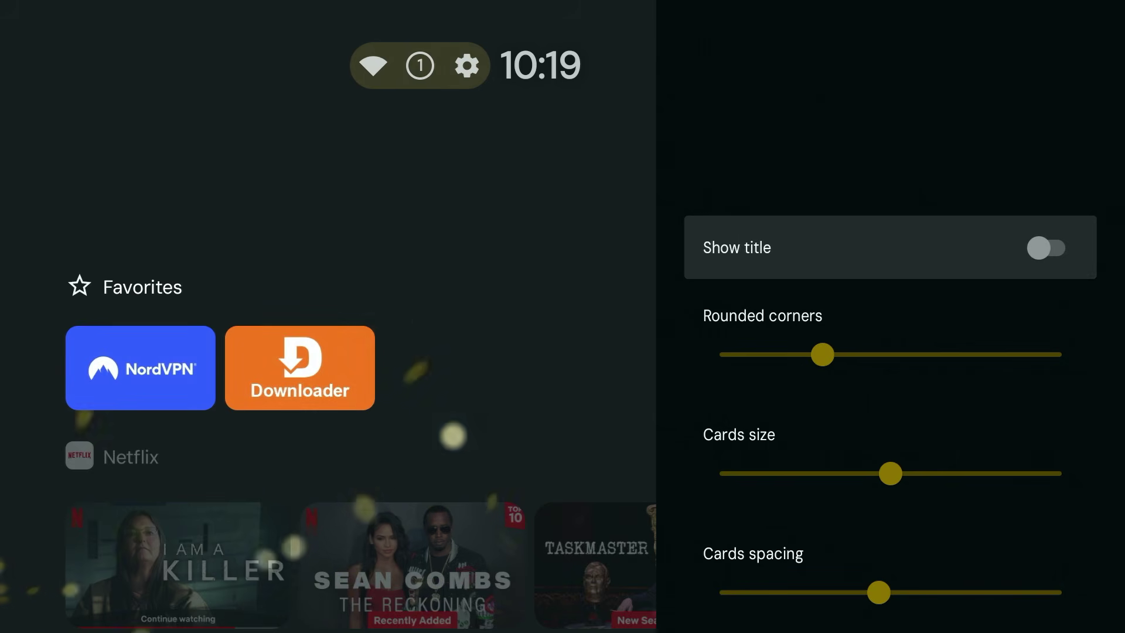
key(Return)
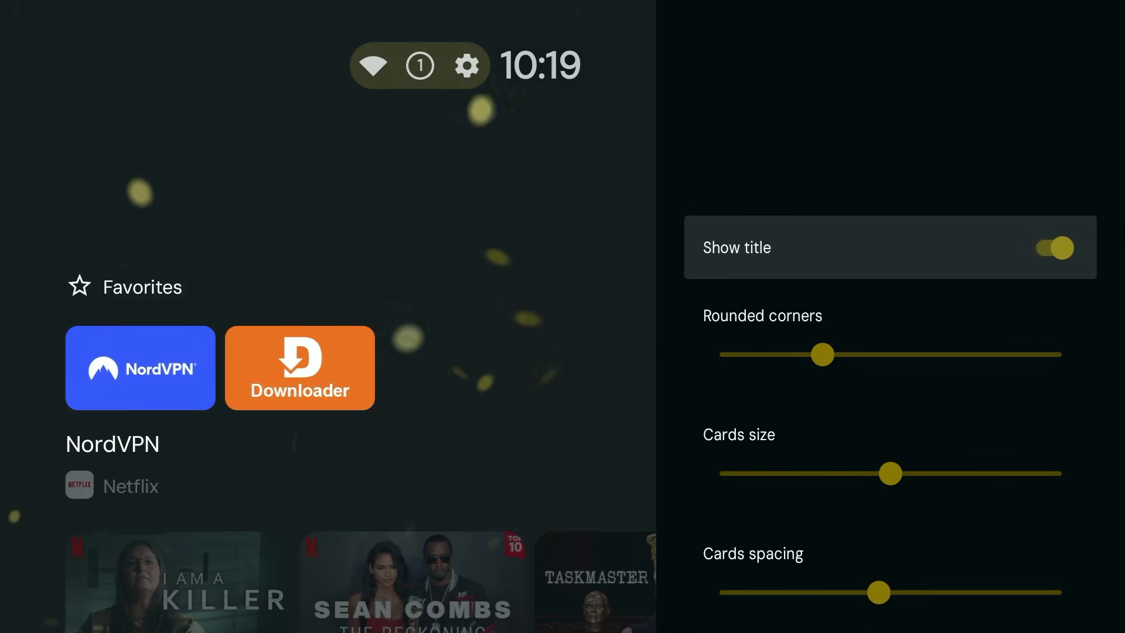
Set card Rounded corners to 100% and Cards size to 130%
key(Down)
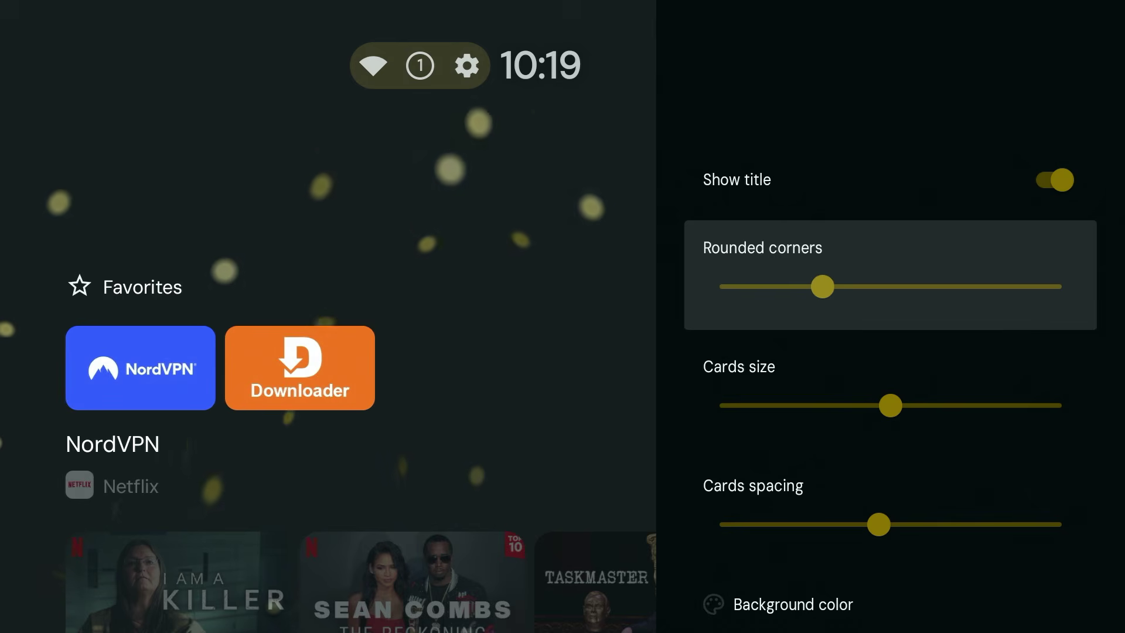
key(Right)
key(Right)
key(Right)
key(Right)
key(Right)
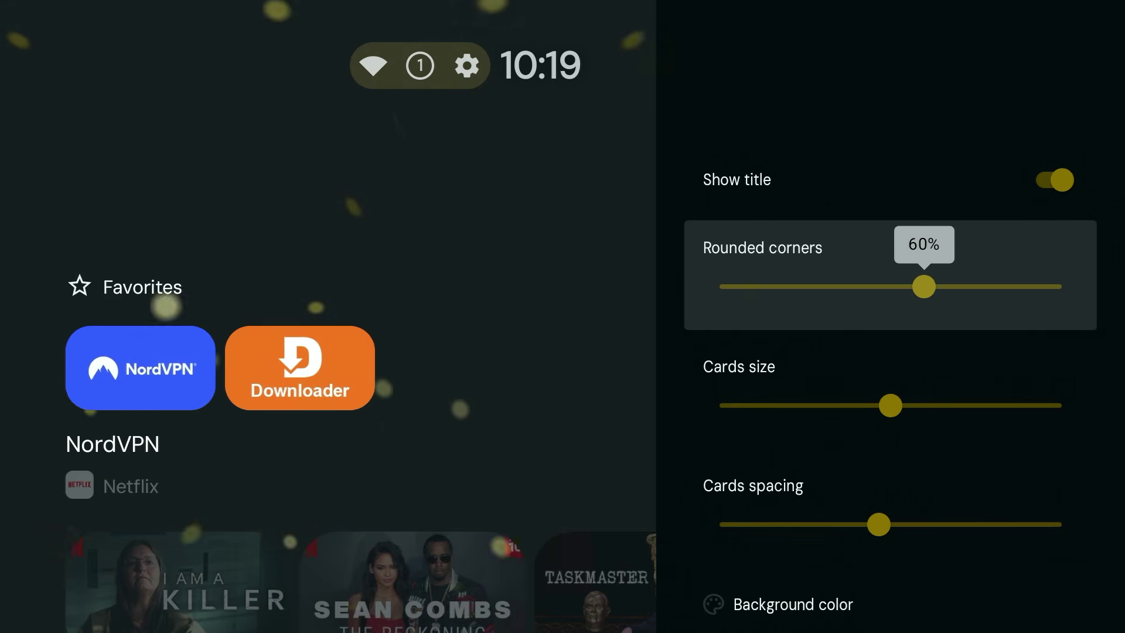
key(Right)
key(Right)
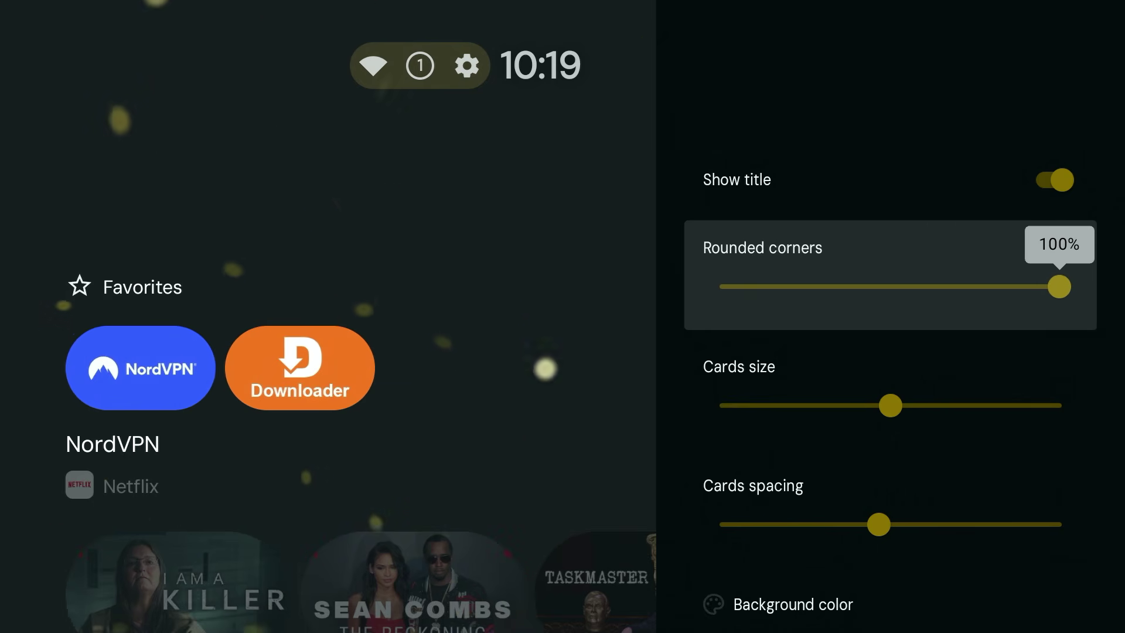
key(Down)
key(Right)
key(Right)
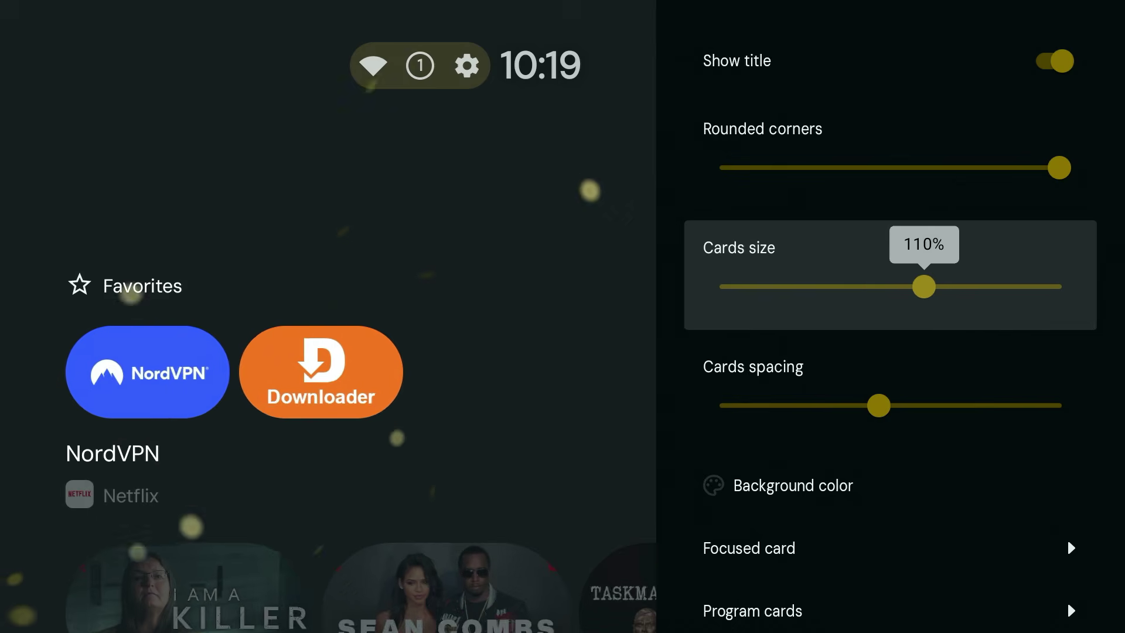
key(Right)
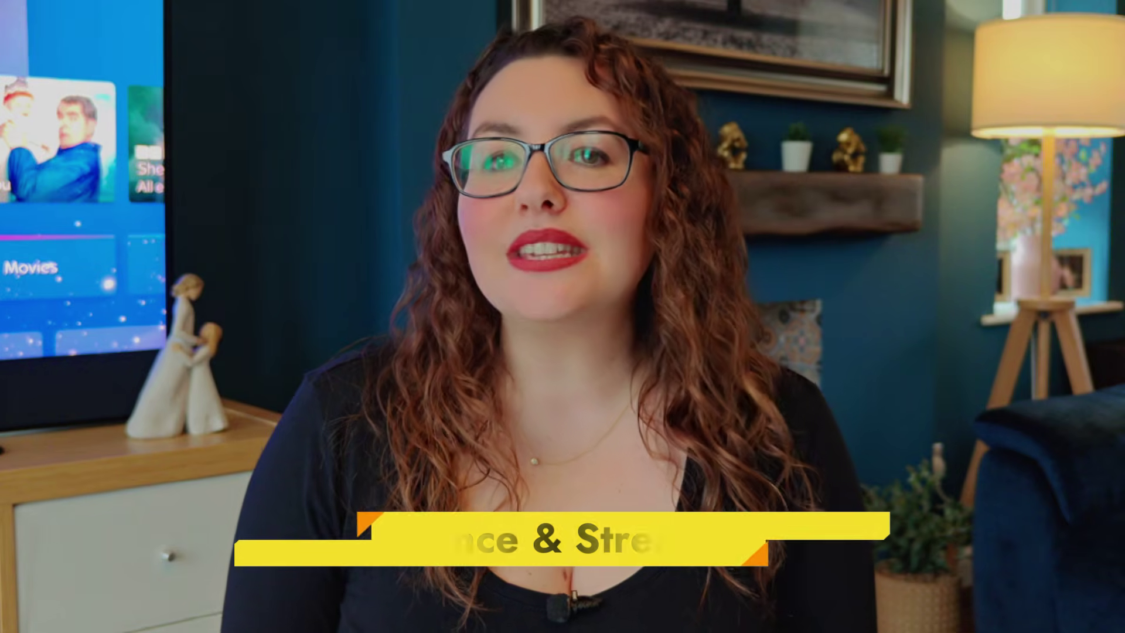